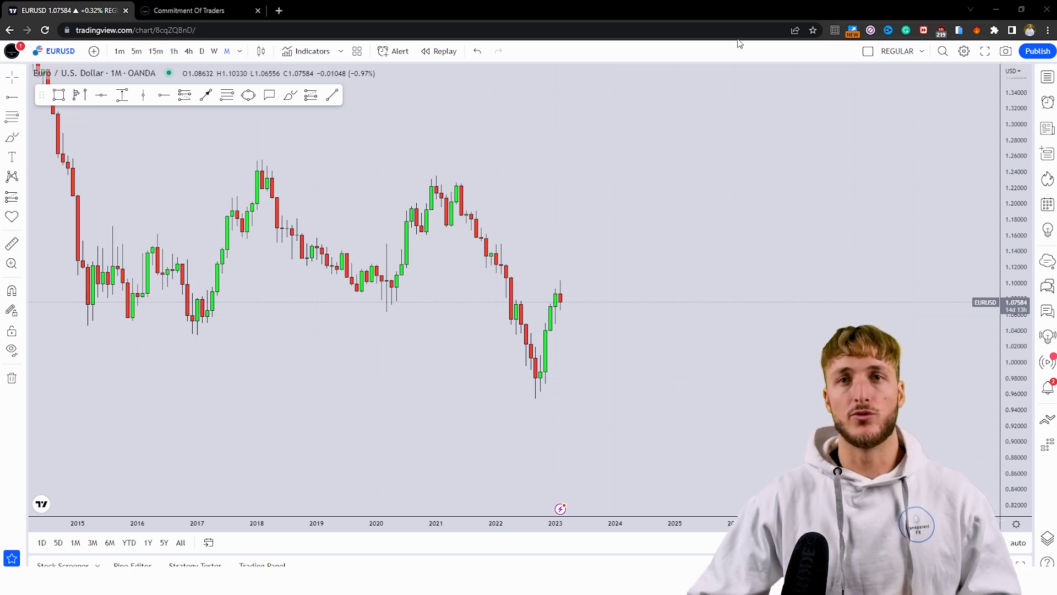
Glance at the COT table, then try and discard a zone near 1.10 and freehand sketches.
click(214, 8)
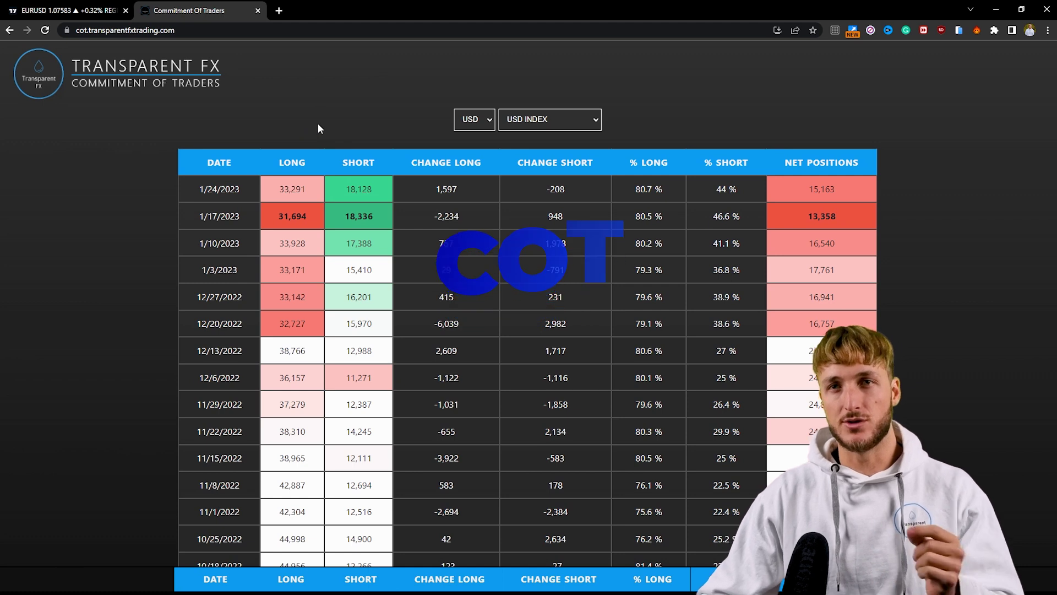
click(106, 8)
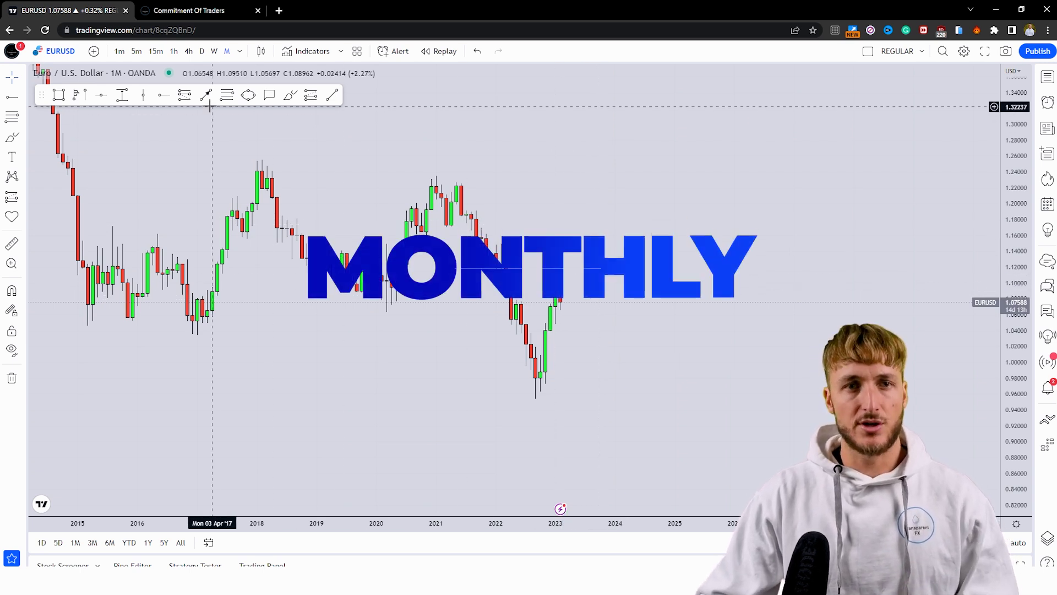
click(59, 95)
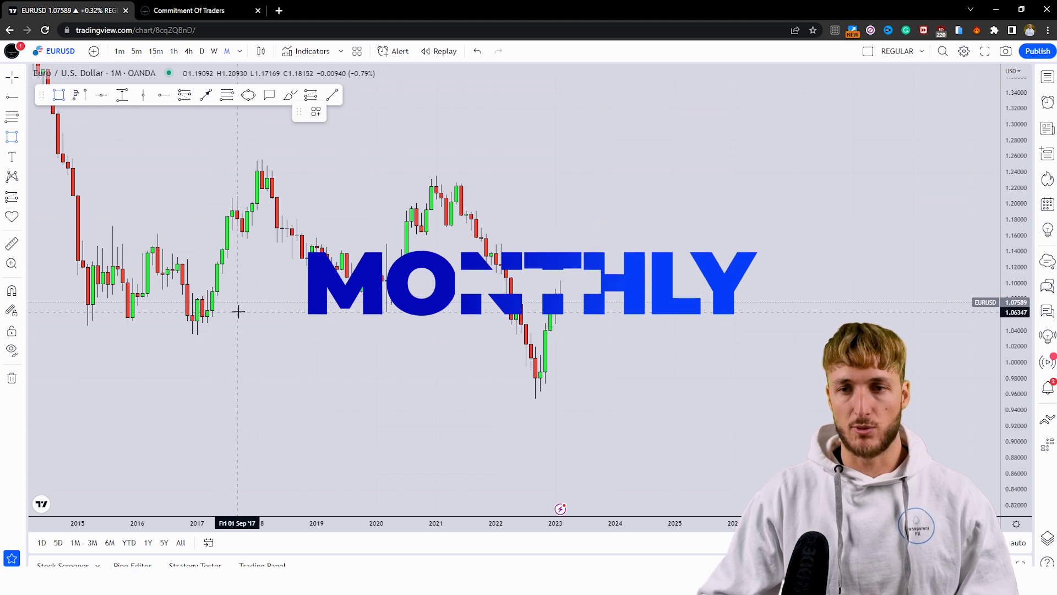
drag(346, 294, 585, 282)
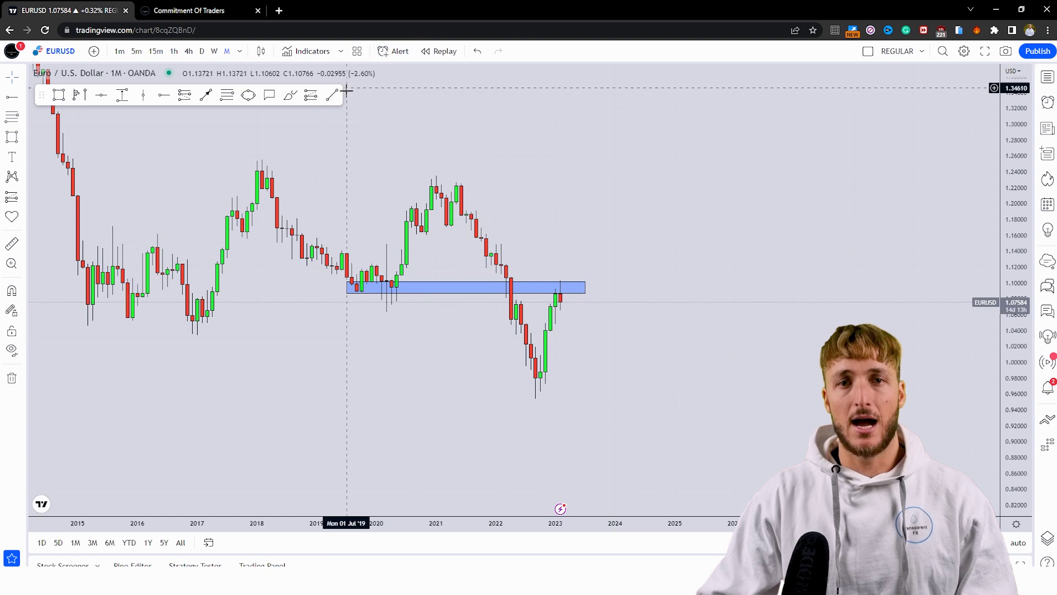
click(291, 99)
mouse_move(392, 281)
mouse_down()
mouse_move(380, 288)
mouse_move(421, 193)
mouse_up()
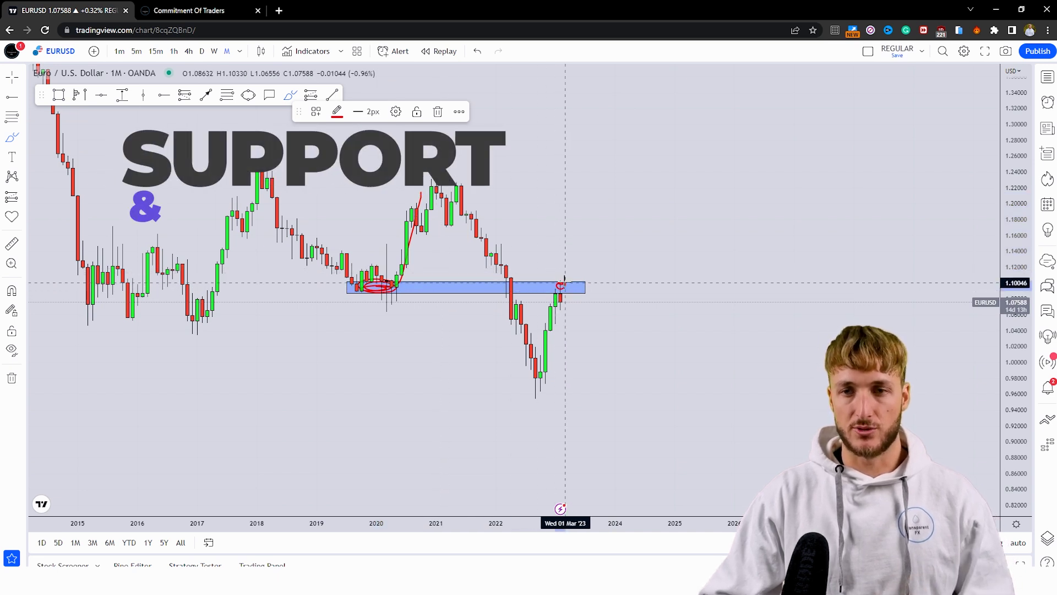
click(478, 51)
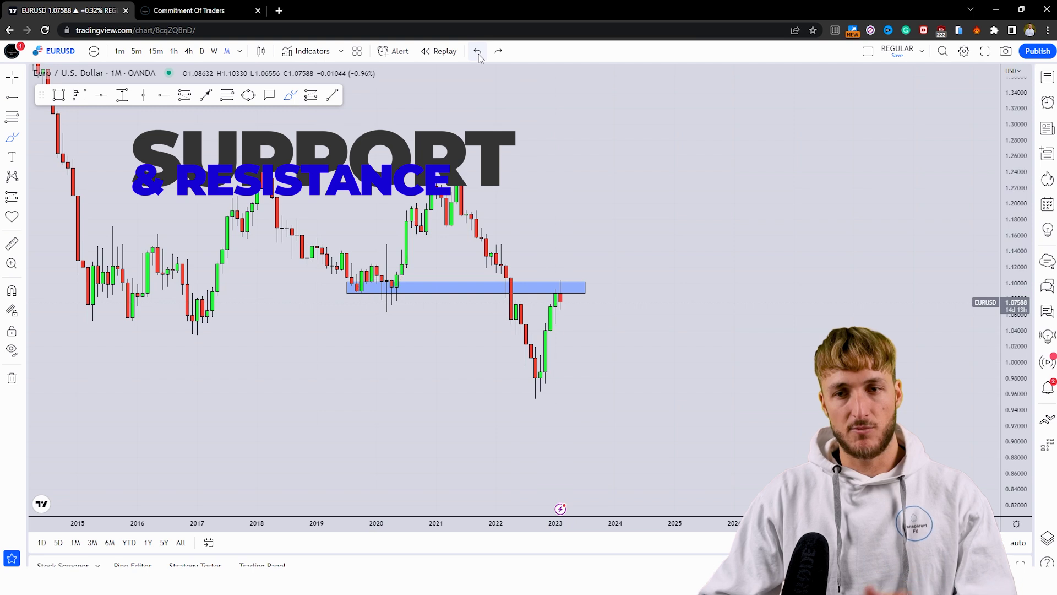
click(477, 51)
drag(495, 248, 540, 378)
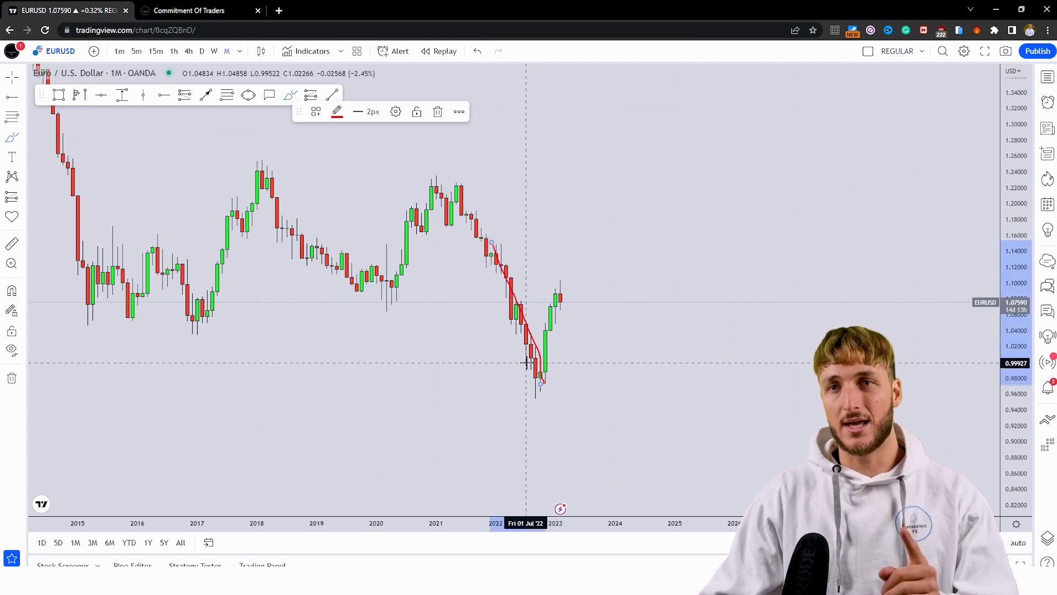
key(Delete)
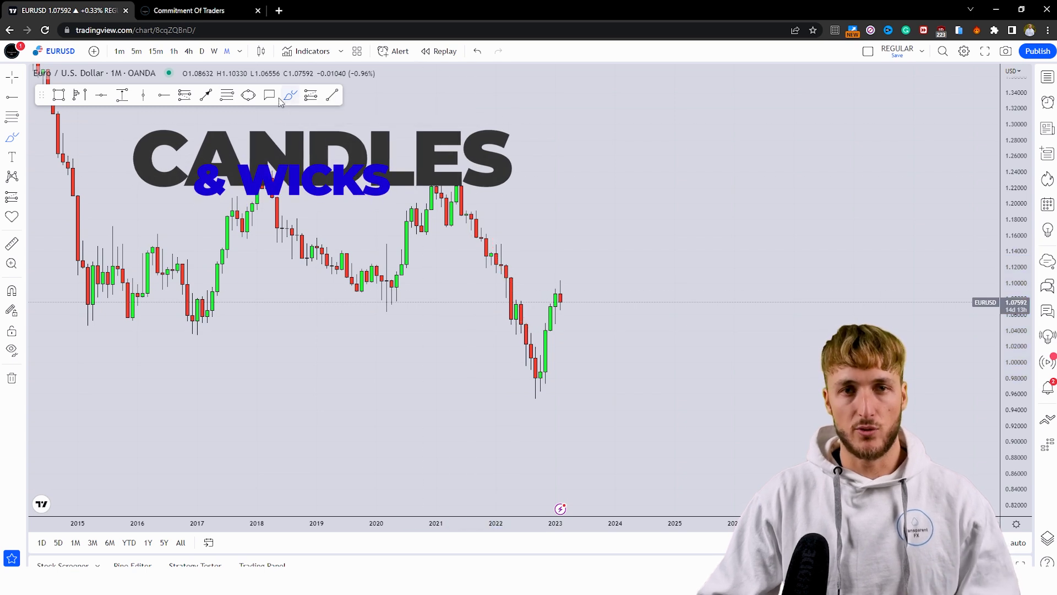
Draw a flat rectangle zone at about 1.054–1.064 spanning the 2022–2024 candles.
click(58, 95)
click(506, 320)
click(545, 320)
drag(546, 320, 625, 311)
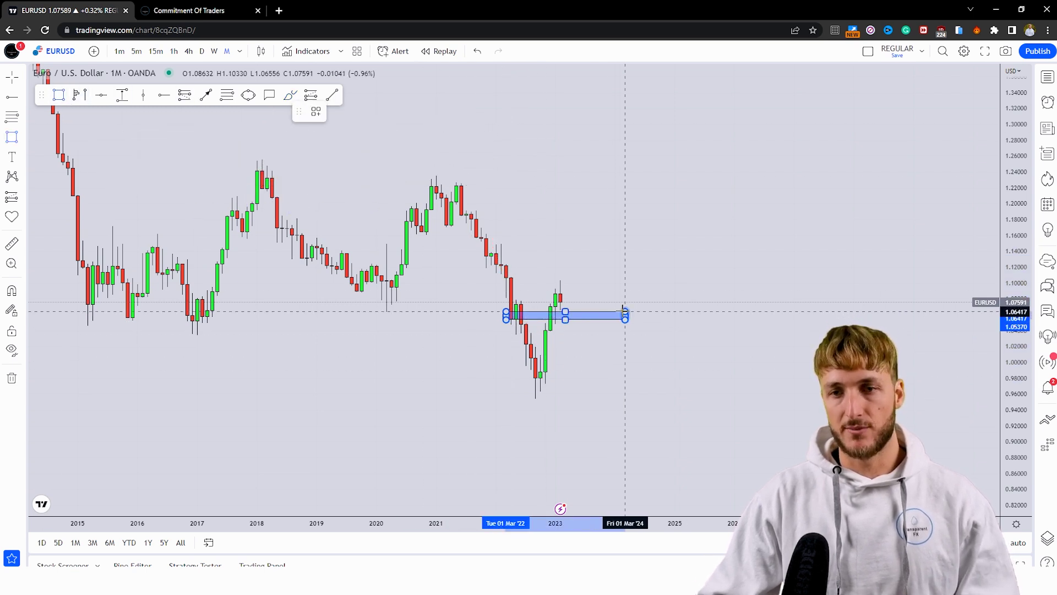
Sketch and discard trial dip and drop strokes around the zone, then switch EURUSD to 1W.
click(653, 358)
click(291, 96)
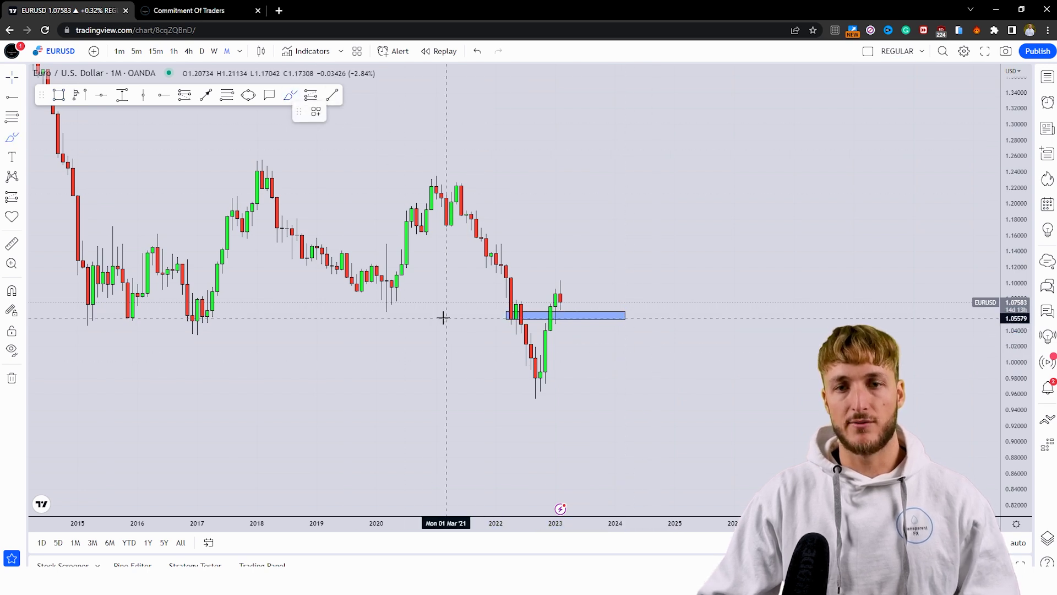
drag(561, 284, 566, 296)
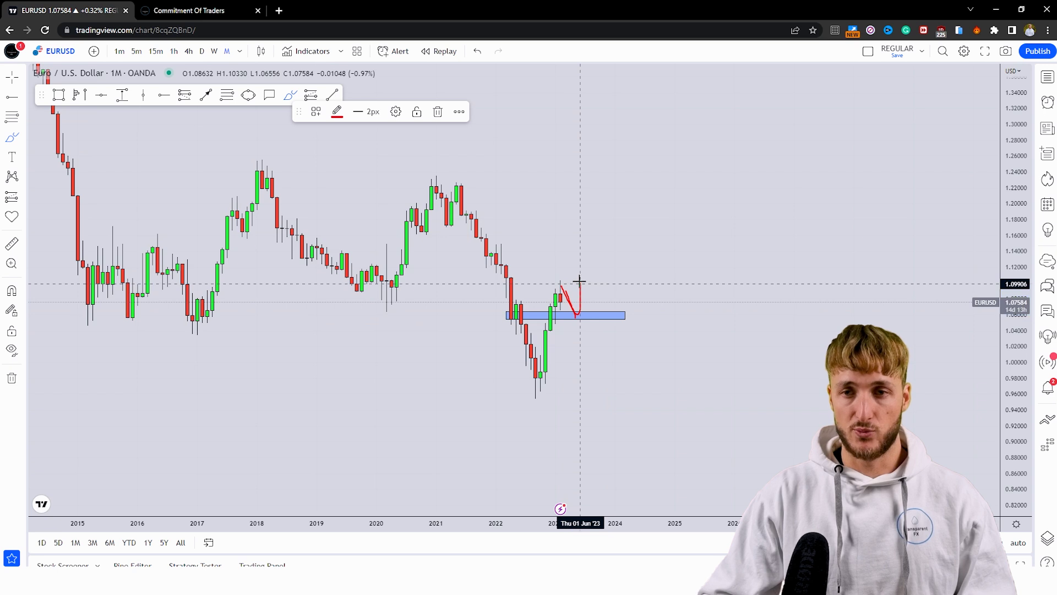
drag(580, 280, 615, 363)
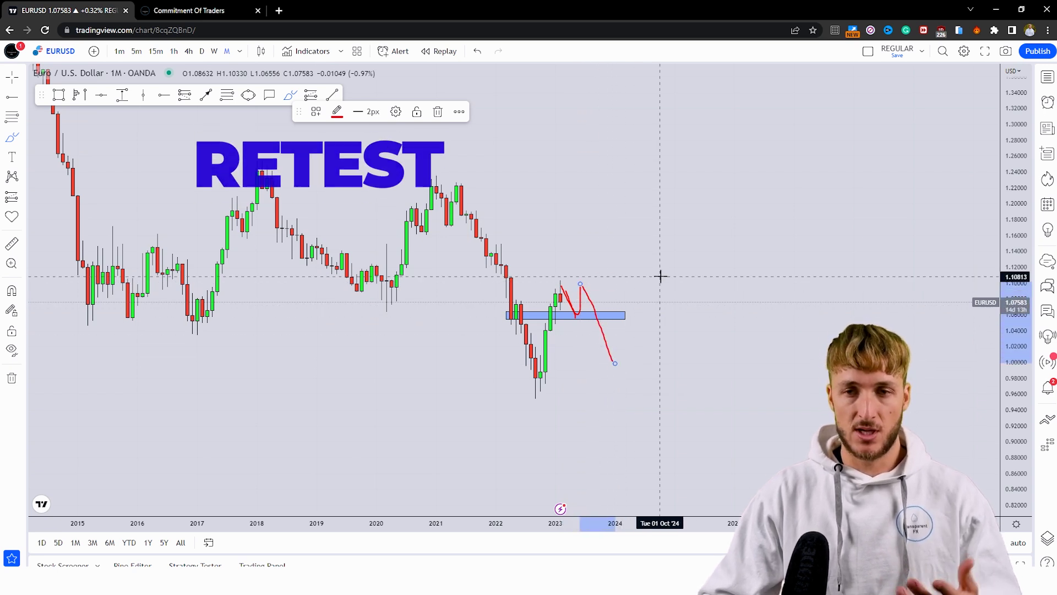
click(477, 51)
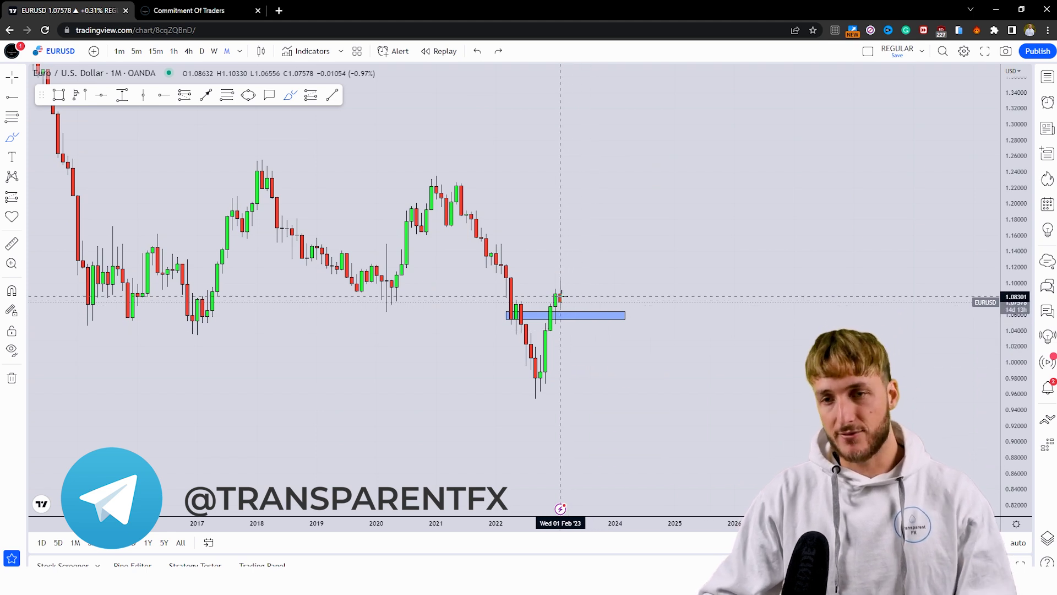
drag(561, 296, 571, 302)
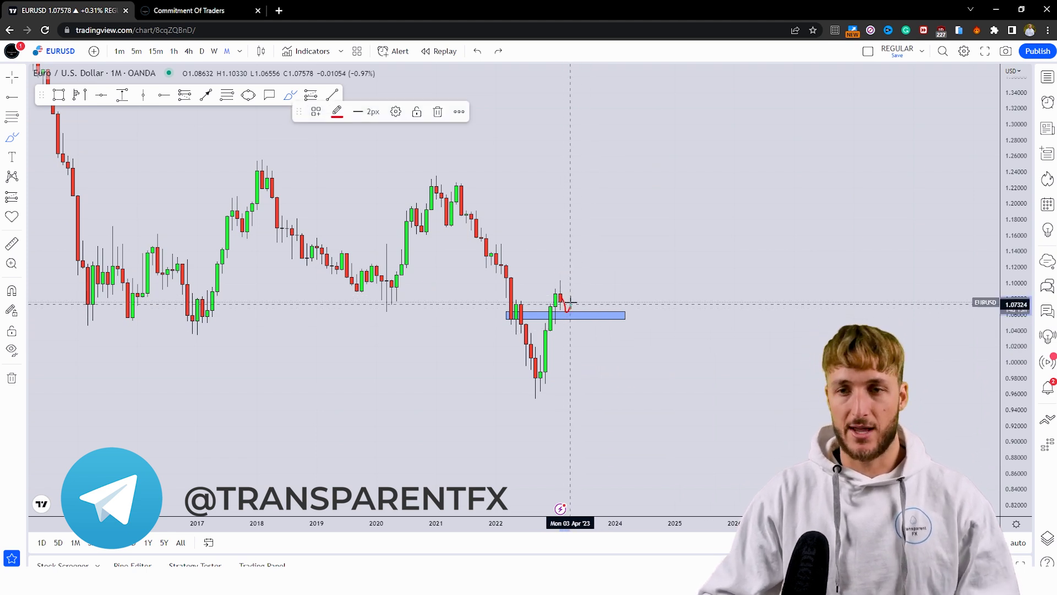
click(437, 111)
click(214, 52)
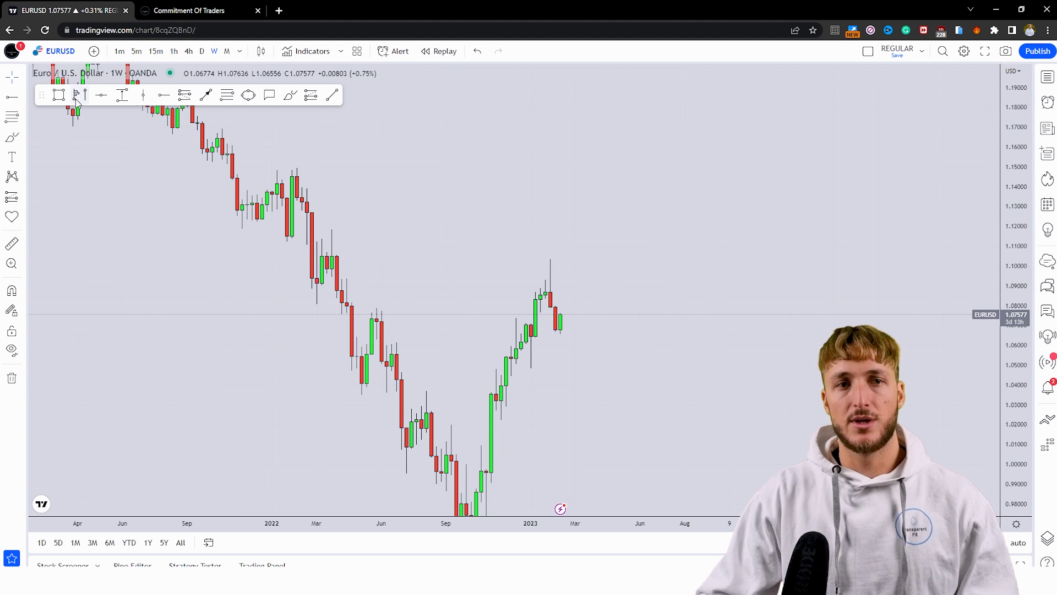
click(59, 95)
drag(520, 333, 586, 324)
click(604, 354)
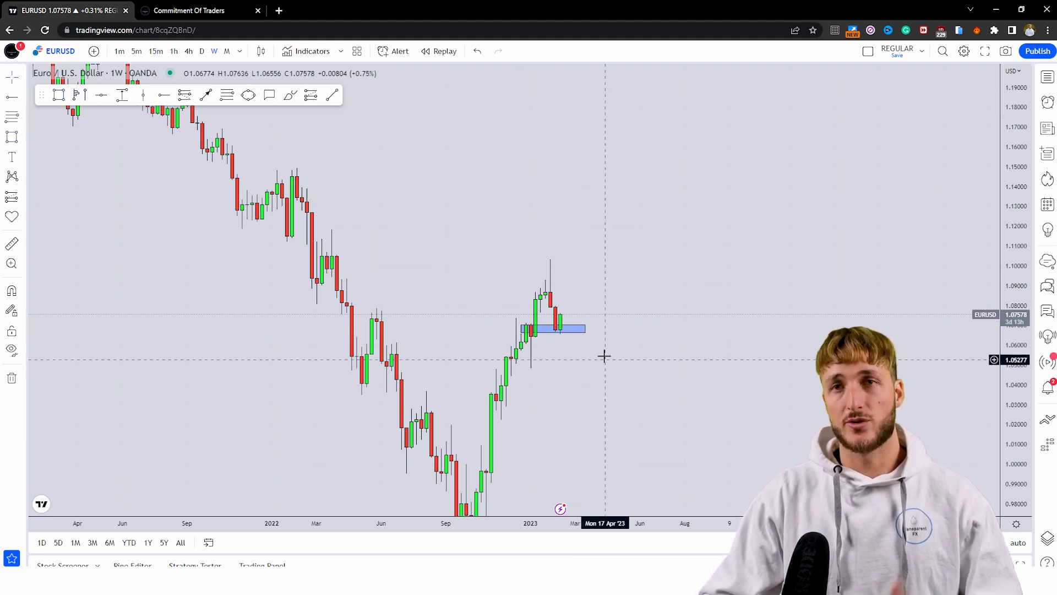
click(291, 95)
drag(540, 321, 540, 325)
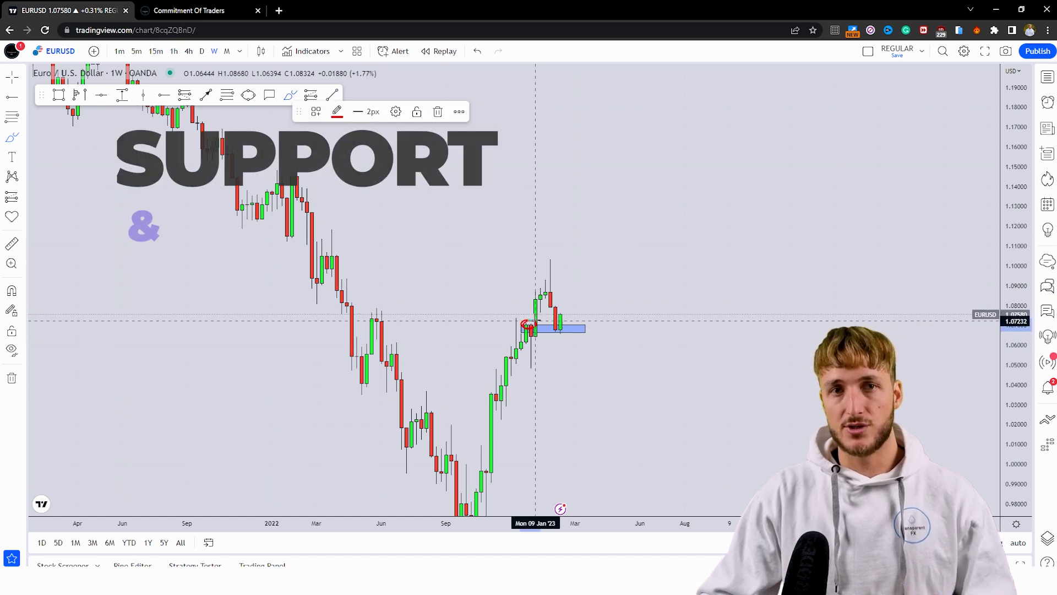
drag(559, 326, 562, 298)
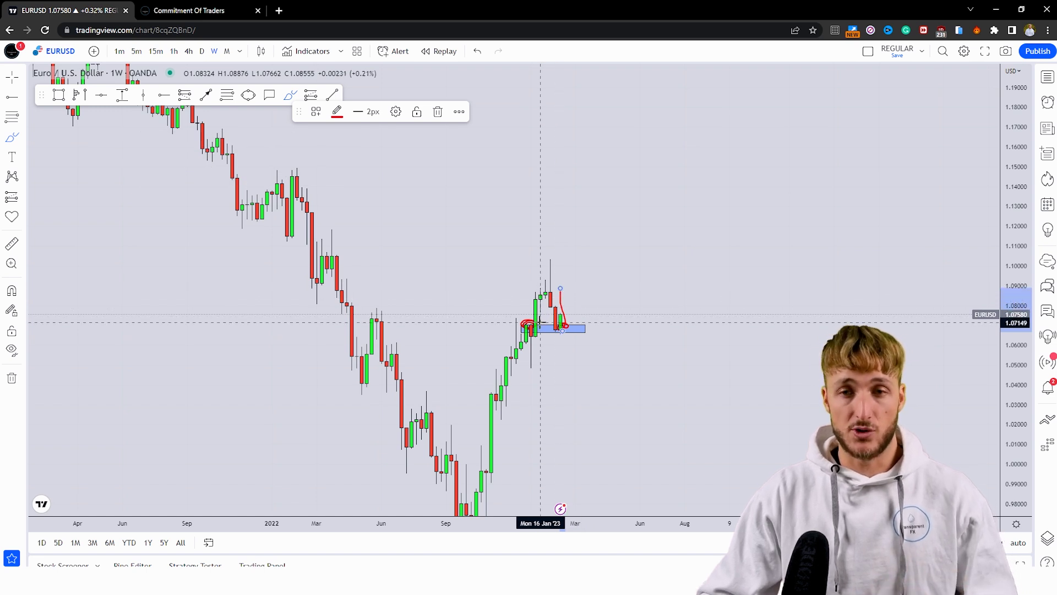
drag(560, 286, 605, 359)
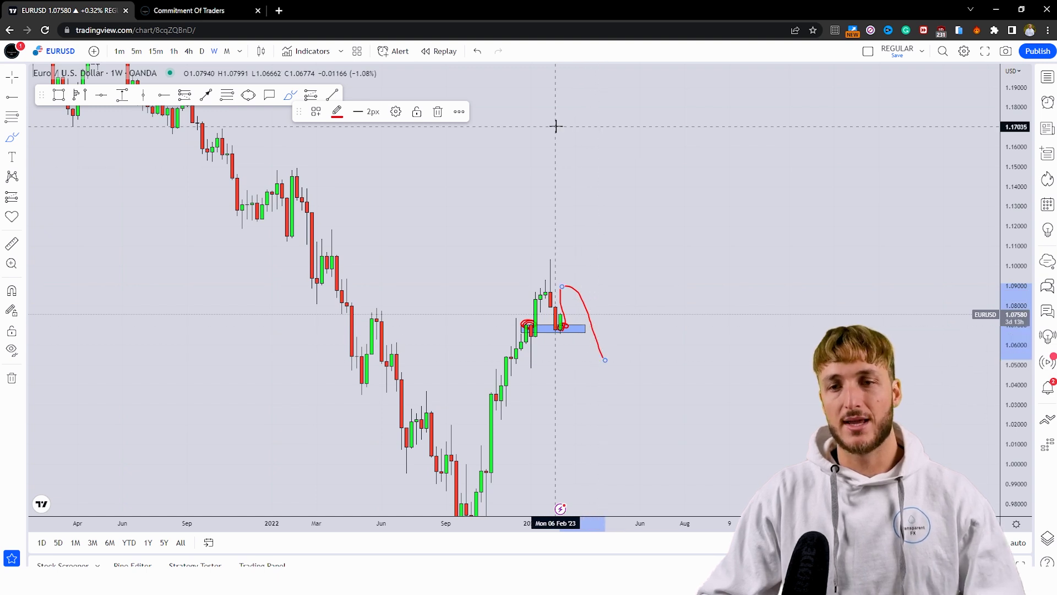
click(477, 58)
click(478, 58)
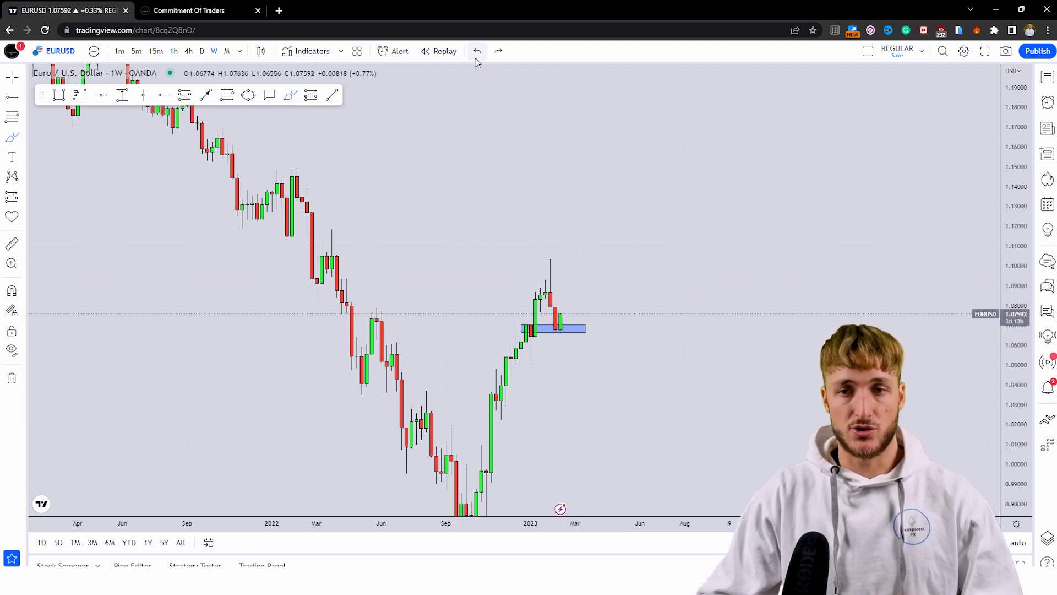
click(573, 328)
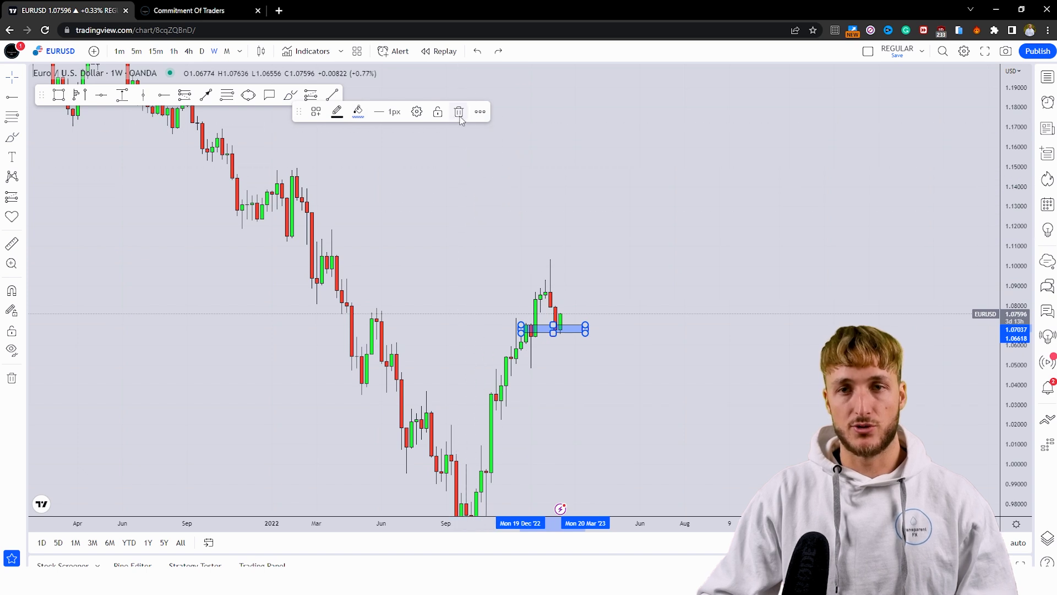
key(Delete)
Draw a blue rectangle over the early-2023 weekly high, about 1.086–1.102.
click(58, 94)
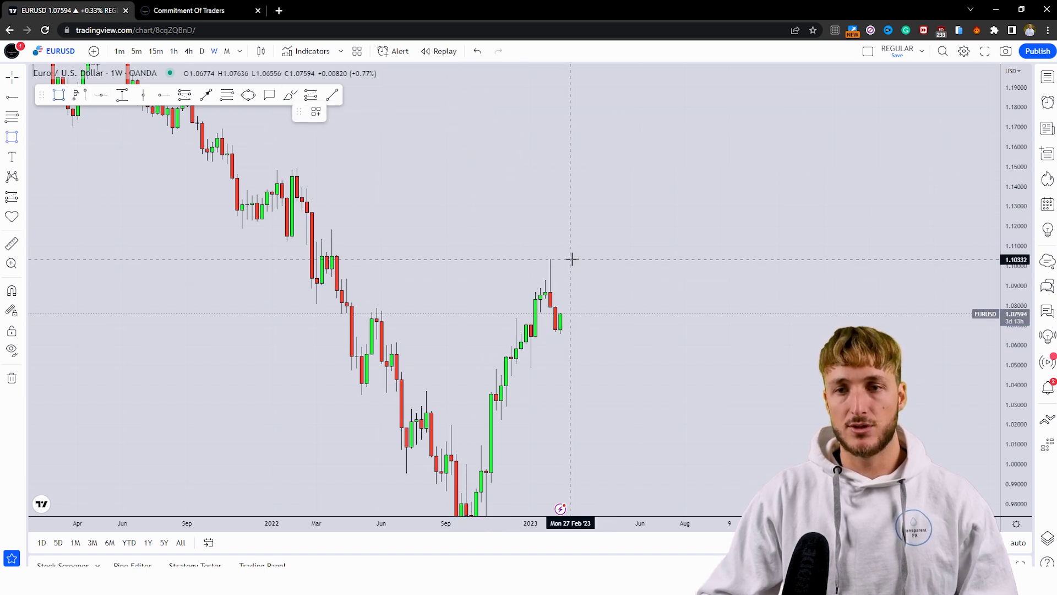
click(535, 293)
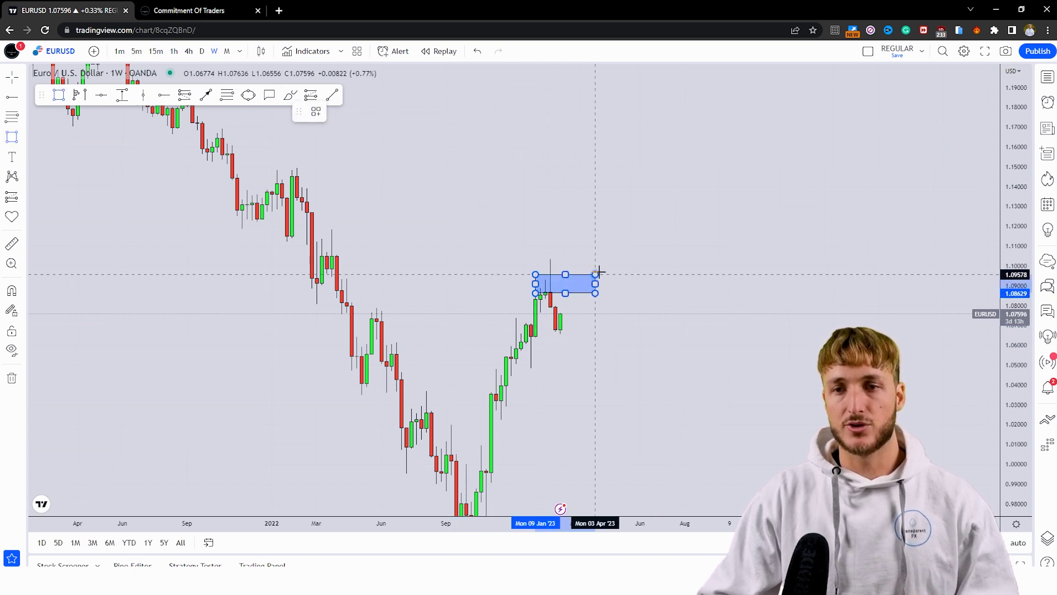
click(644, 260)
click(415, 113)
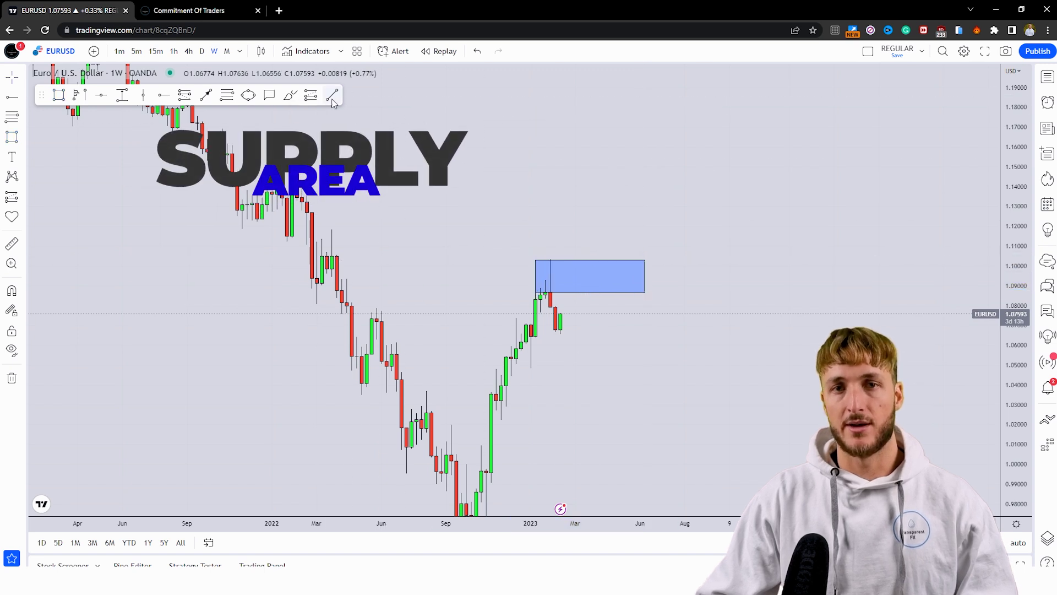
Brush a circle on the high, a rise into the zone and a drop to 1.04, then undo two strokes.
click(289, 98)
mouse_move(557, 255)
mouse_down()
mouse_move(542, 275)
mouse_move(563, 274)
mouse_move(563, 263)
mouse_move(594, 269)
mouse_up()
drag(561, 317, 575, 270)
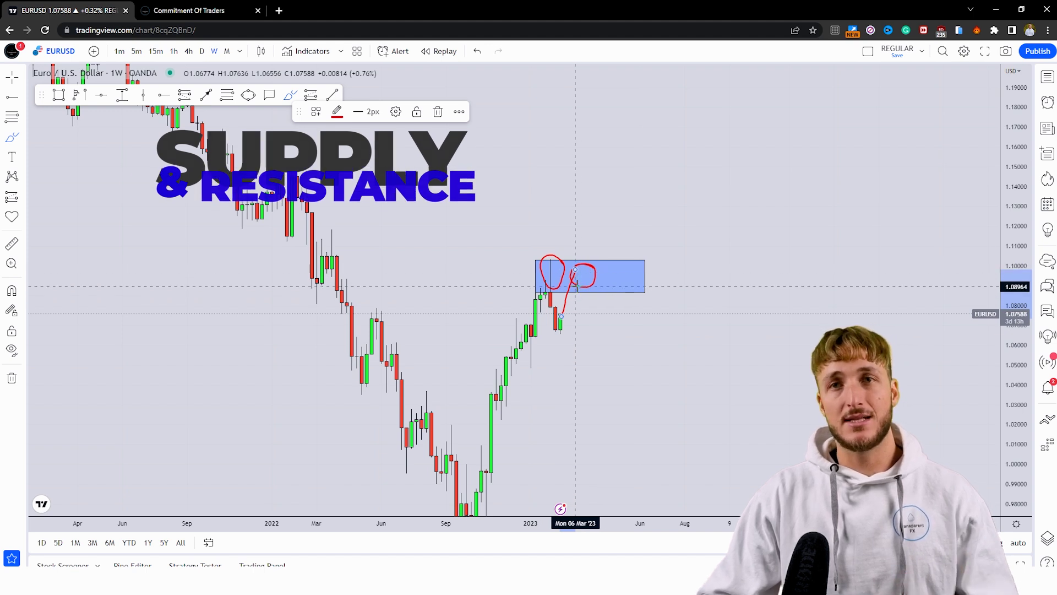
drag(581, 270, 615, 400)
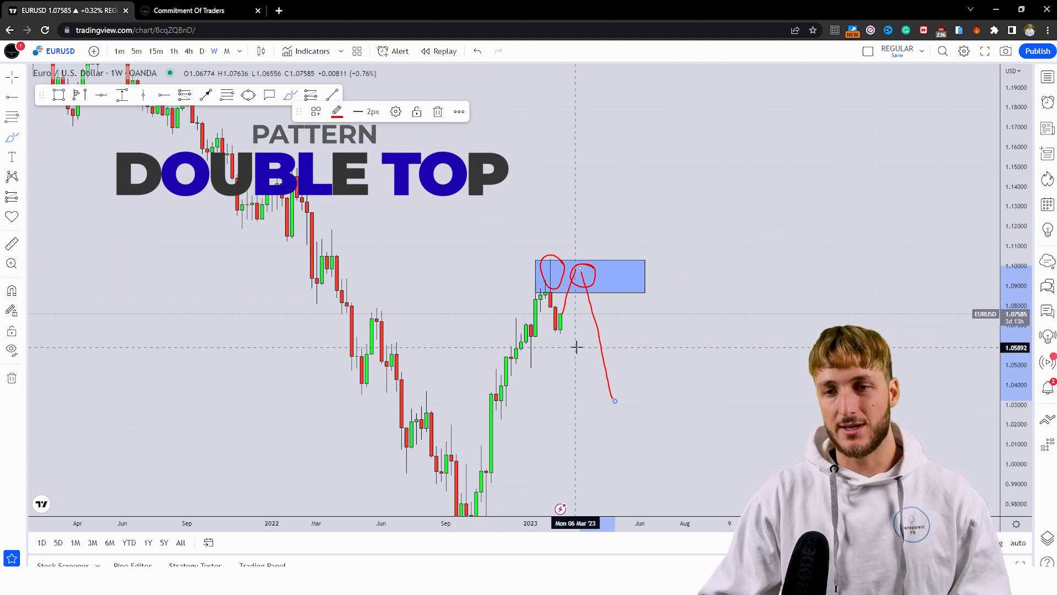
click(478, 51)
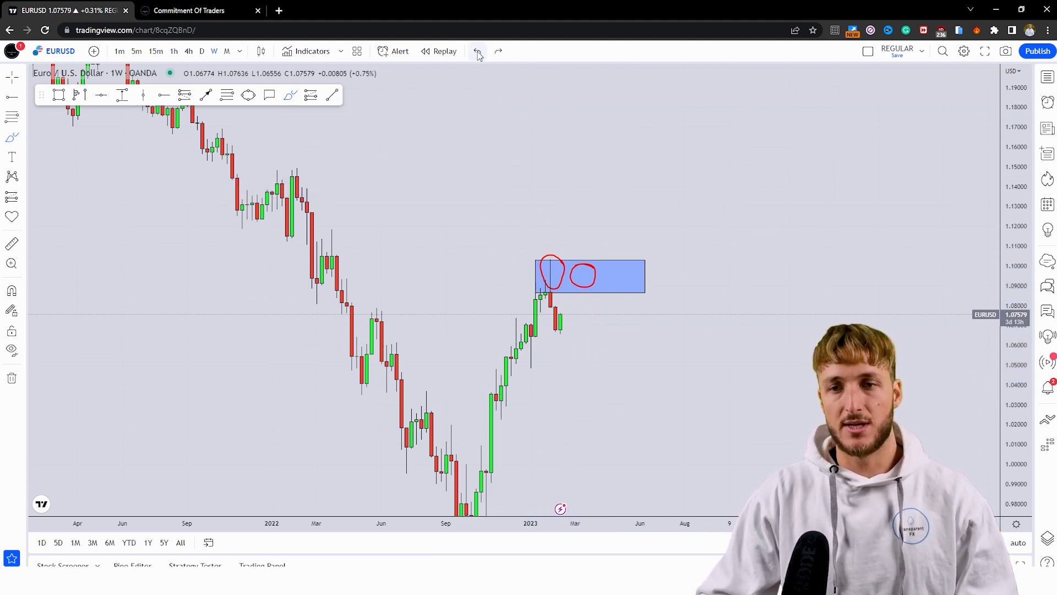
click(478, 51)
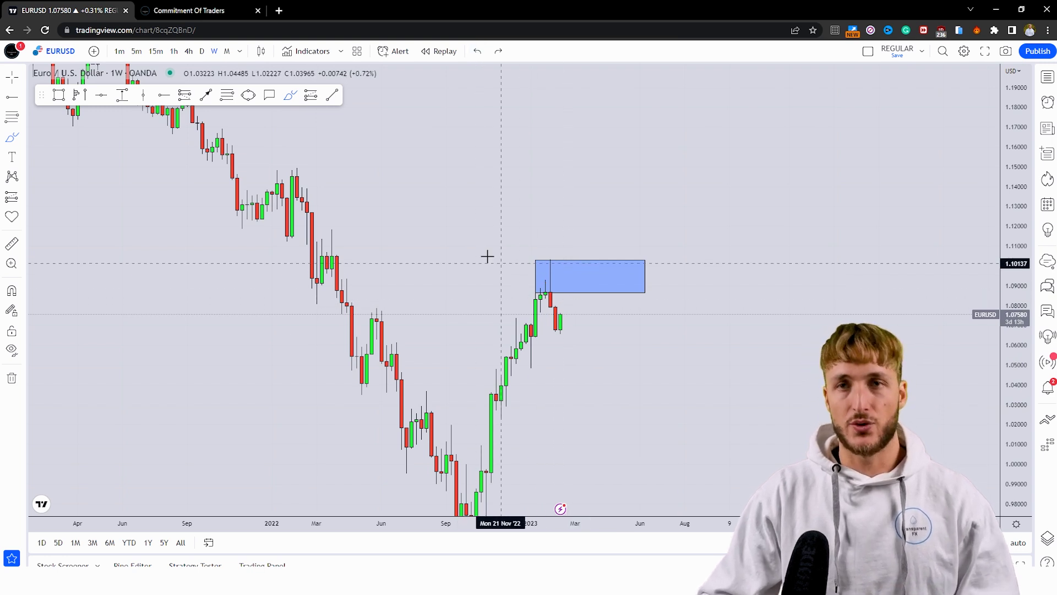
Switch EURUSD to daily candles, shift the chart, and remove a trial red drop sketch.
click(202, 53)
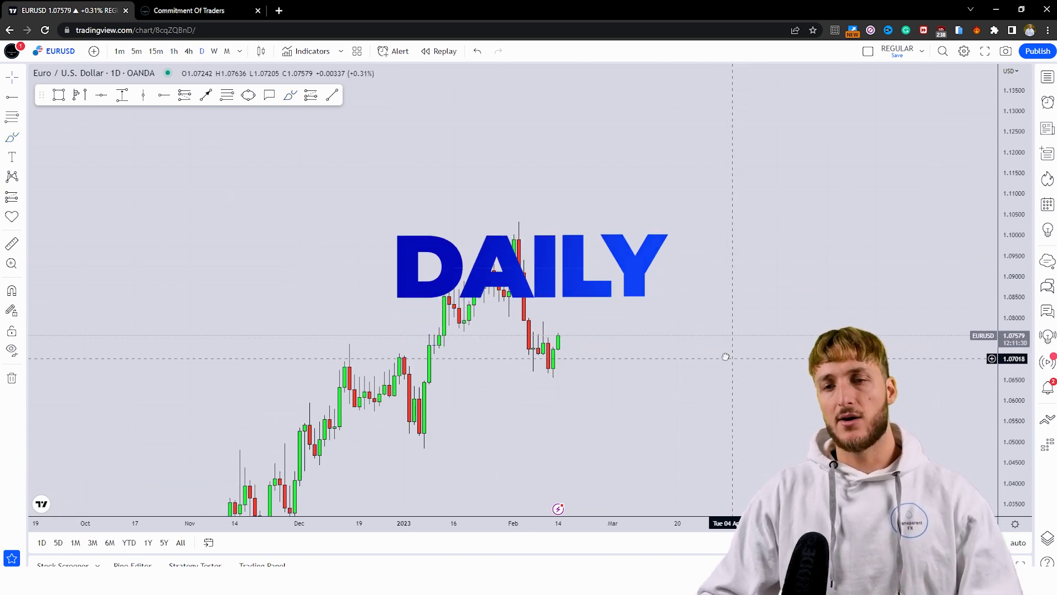
drag(724, 354, 684, 347)
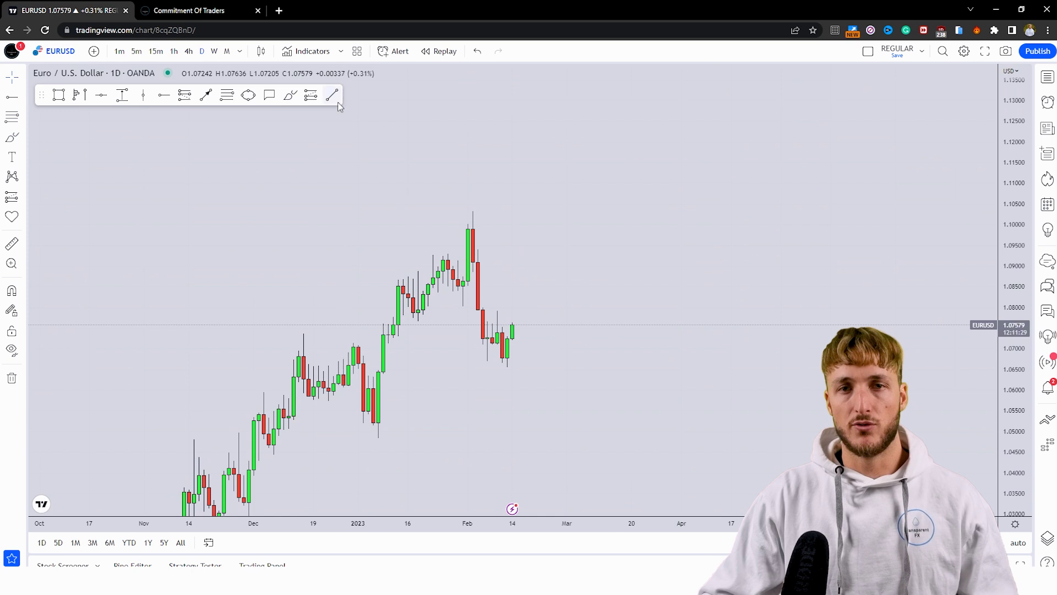
drag(470, 214, 486, 363)
click(435, 111)
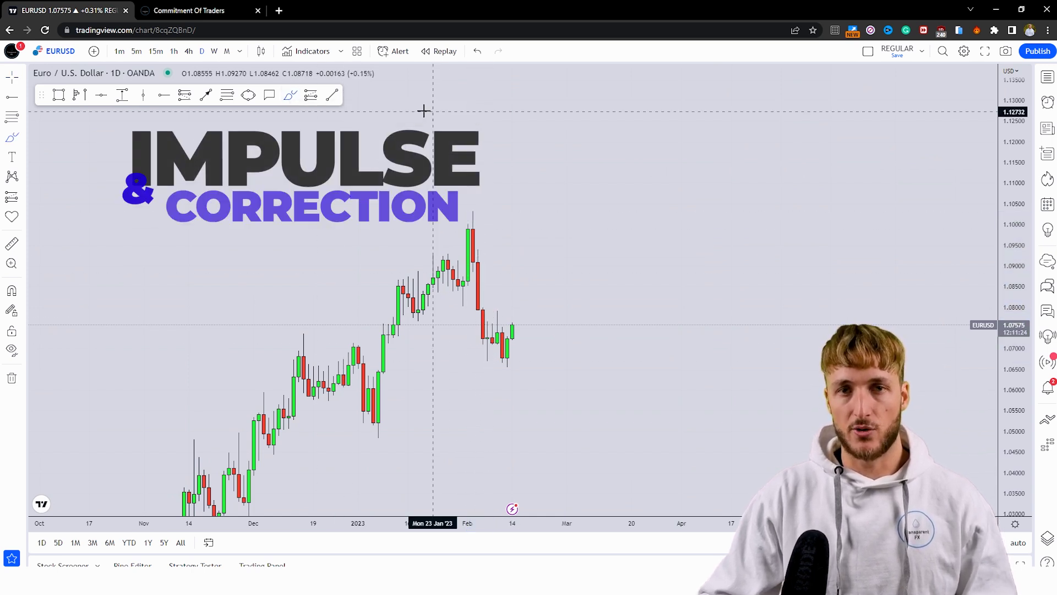
Draw a Fib retracement from the February high to the swing low, circle 0.382, sketch a red rise-then-drop.
click(226, 96)
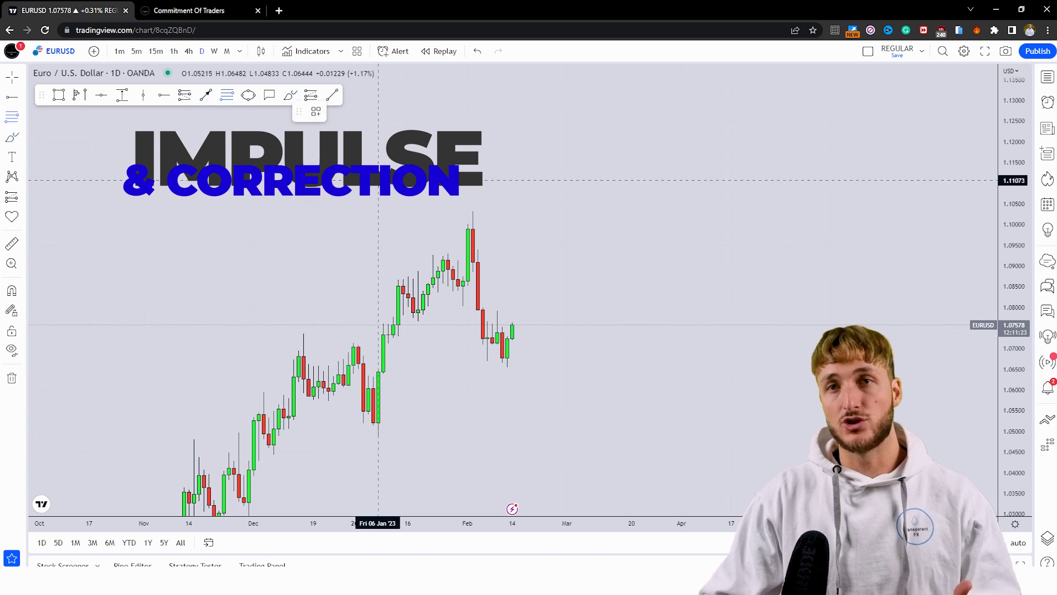
click(472, 211)
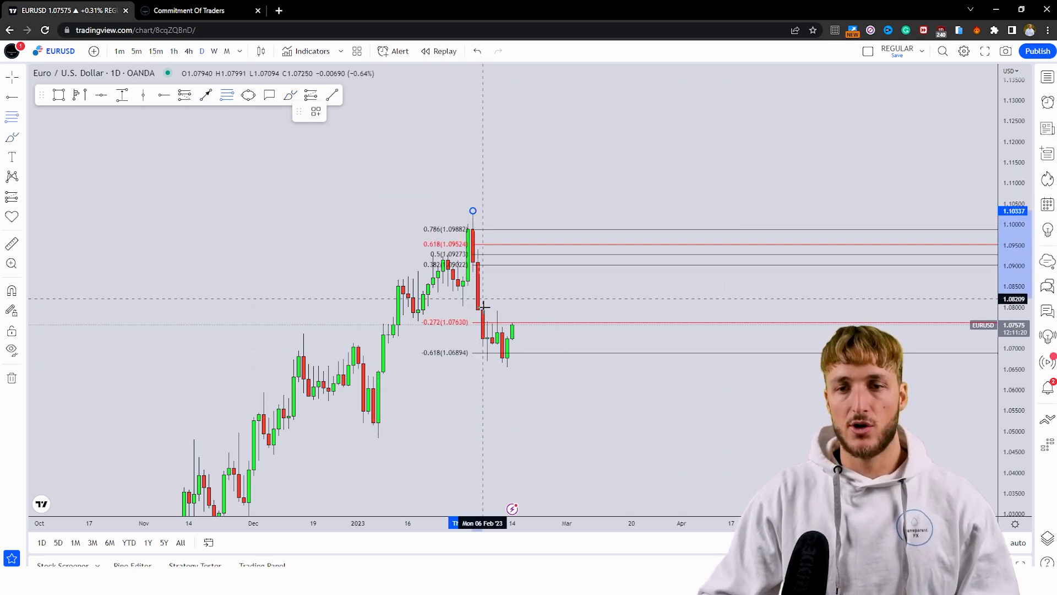
click(507, 362)
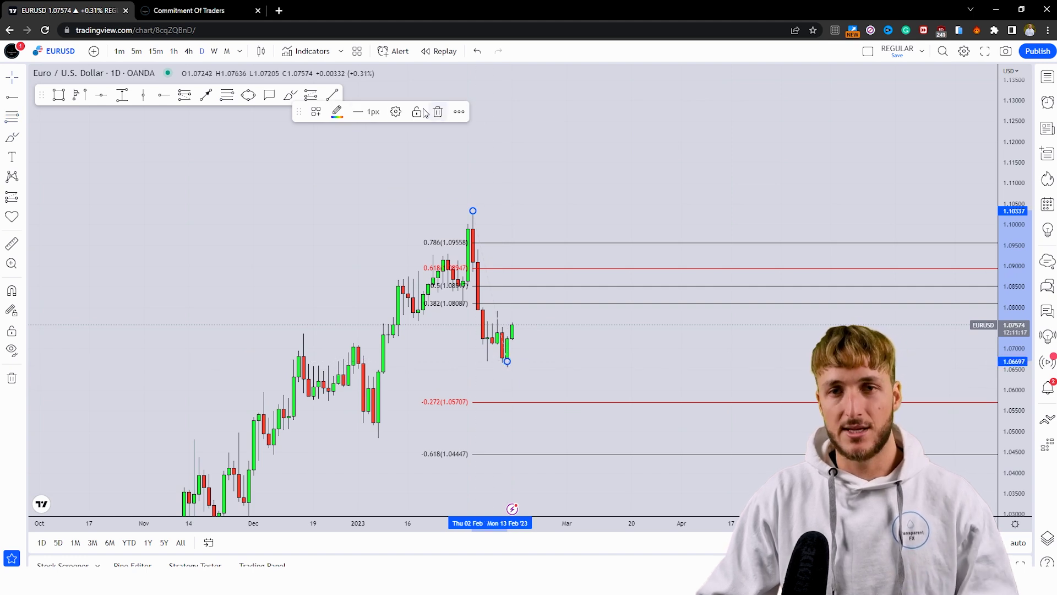
click(290, 96)
mouse_move(530, 298)
mouse_down()
mouse_move(419, 307)
mouse_move(532, 302)
mouse_move(514, 314)
mouse_move(517, 292)
mouse_up()
click(509, 305)
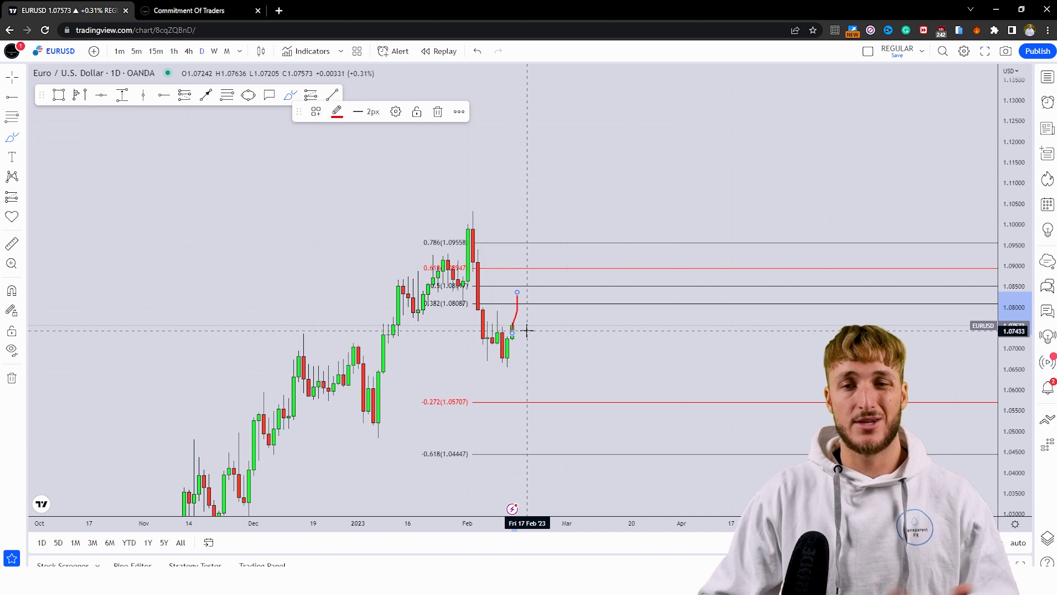
mouse_move(524, 295)
mouse_down()
mouse_move(533, 250)
mouse_move(562, 350)
mouse_up()
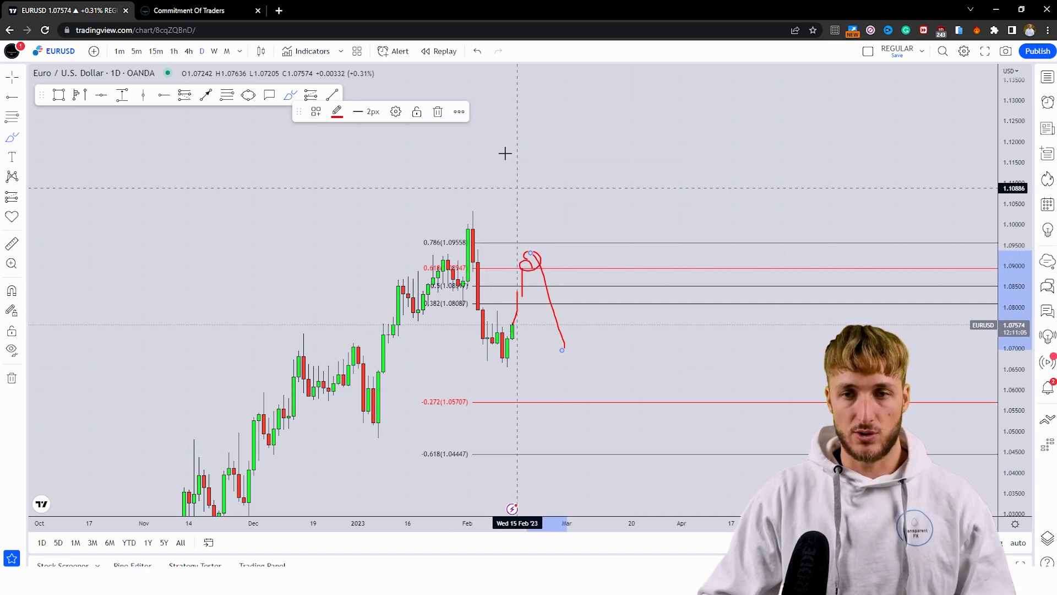
Undo the red brush strokes and the Fibonacci retracement, leaving plain candles.
click(474, 55)
click(474, 55)
click(474, 55)
click(474, 55)
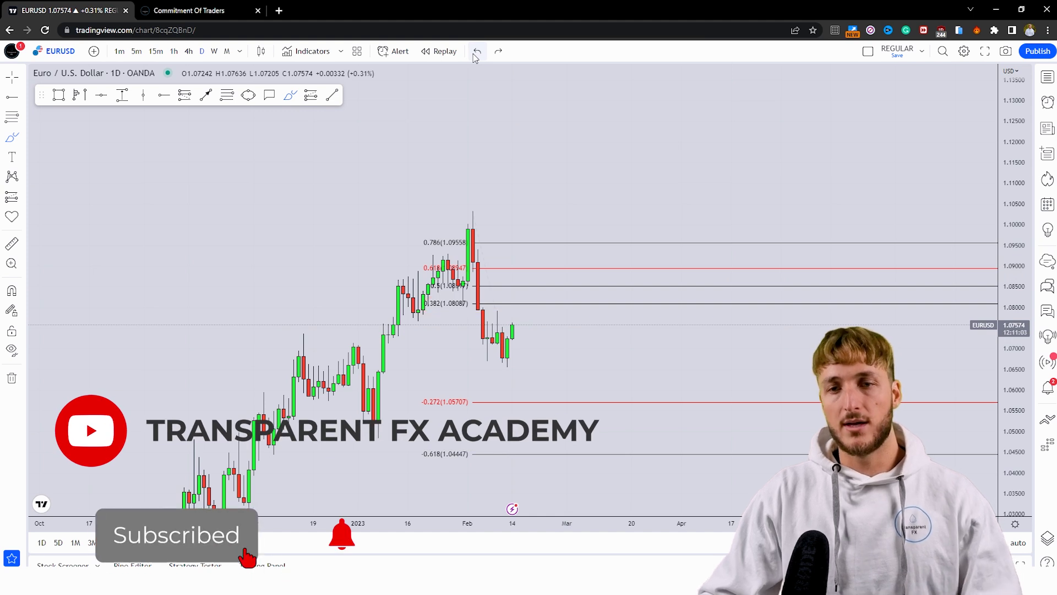
click(474, 55)
click(485, 491)
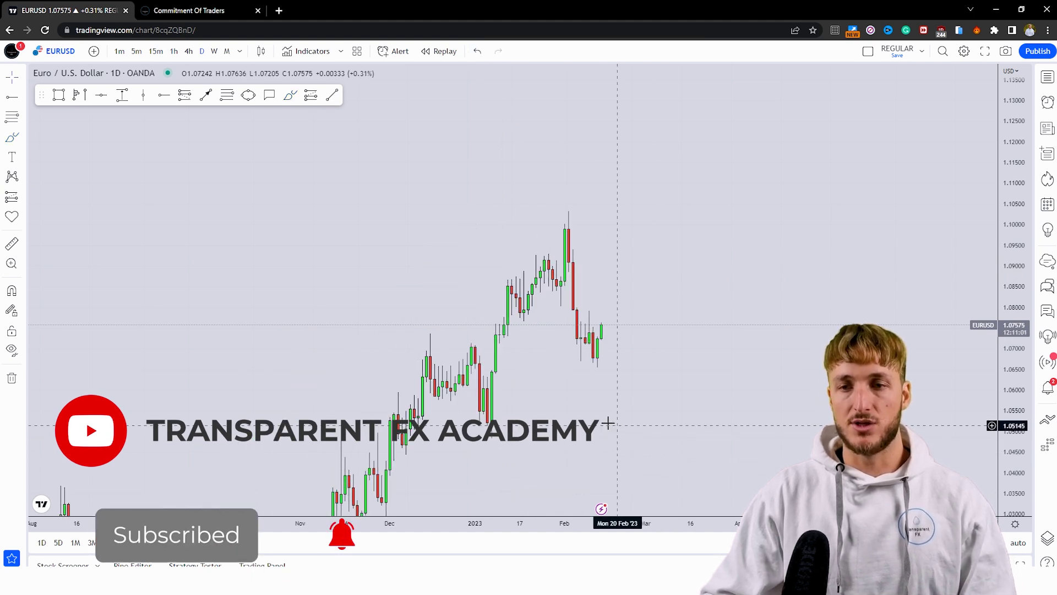
Sketch red W patterns from the February high and further right, circling the line's right end.
drag(608, 423, 511, 422)
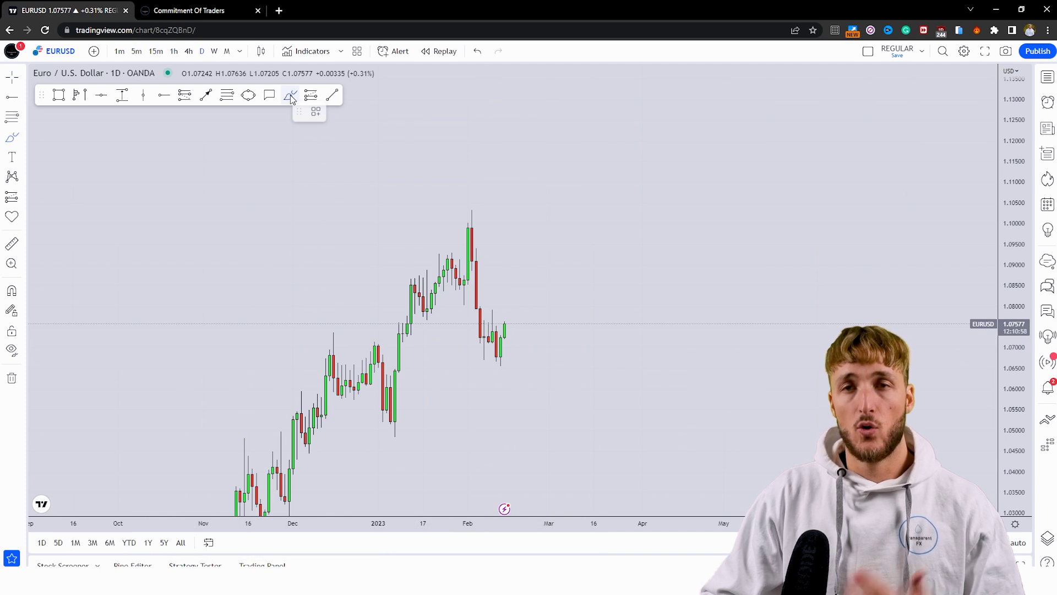
drag(504, 326, 508, 257)
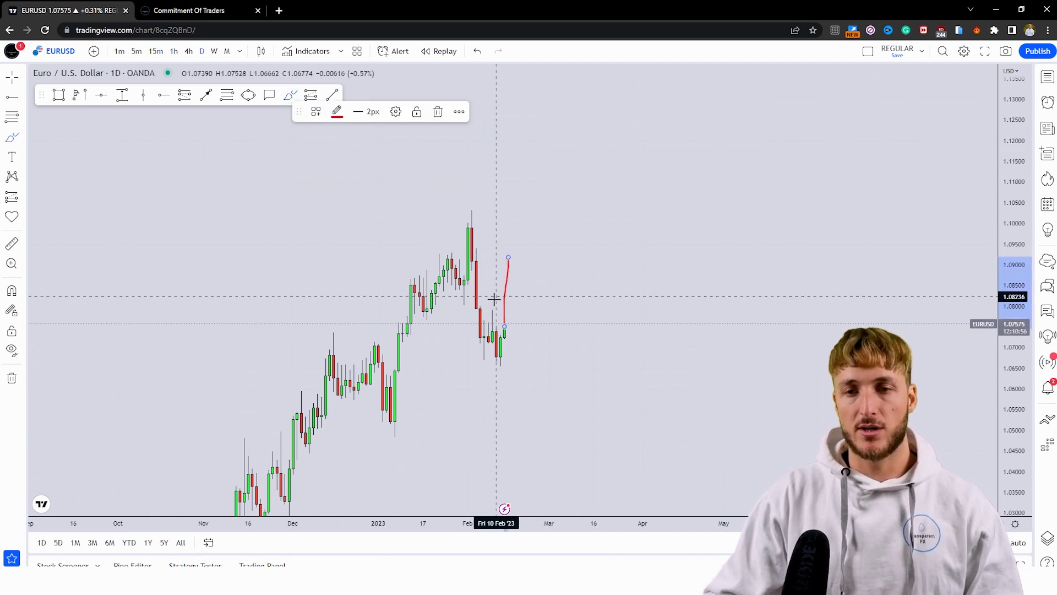
click(437, 111)
drag(472, 209, 486, 355)
mouse_move(487, 313)
mouse_down()
mouse_move(501, 344)
mouse_move(508, 252)
mouse_up()
mouse_move(606, 248)
mouse_down()
mouse_move(621, 356)
mouse_move(656, 353)
mouse_up()
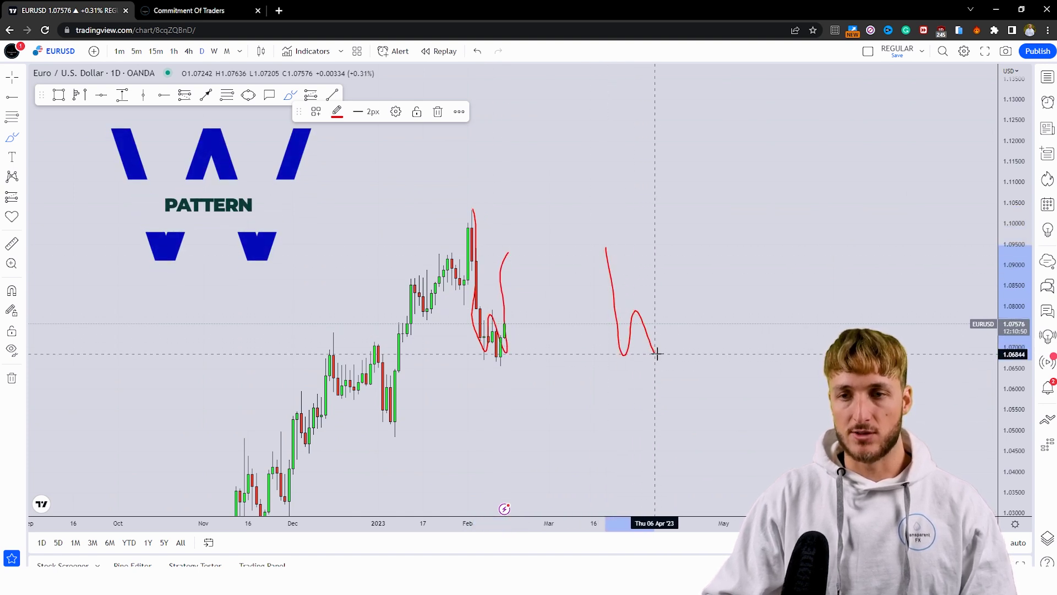
mouse_move(663, 251)
mouse_down()
mouse_move(688, 308)
mouse_move(633, 309)
mouse_move(703, 310)
mouse_up()
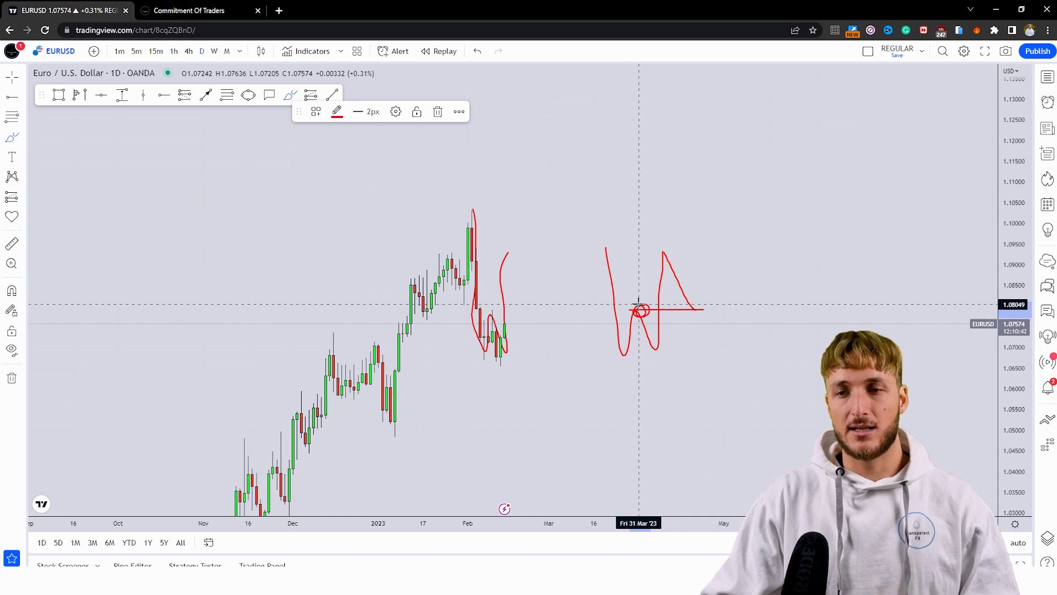
drag(681, 314, 694, 312)
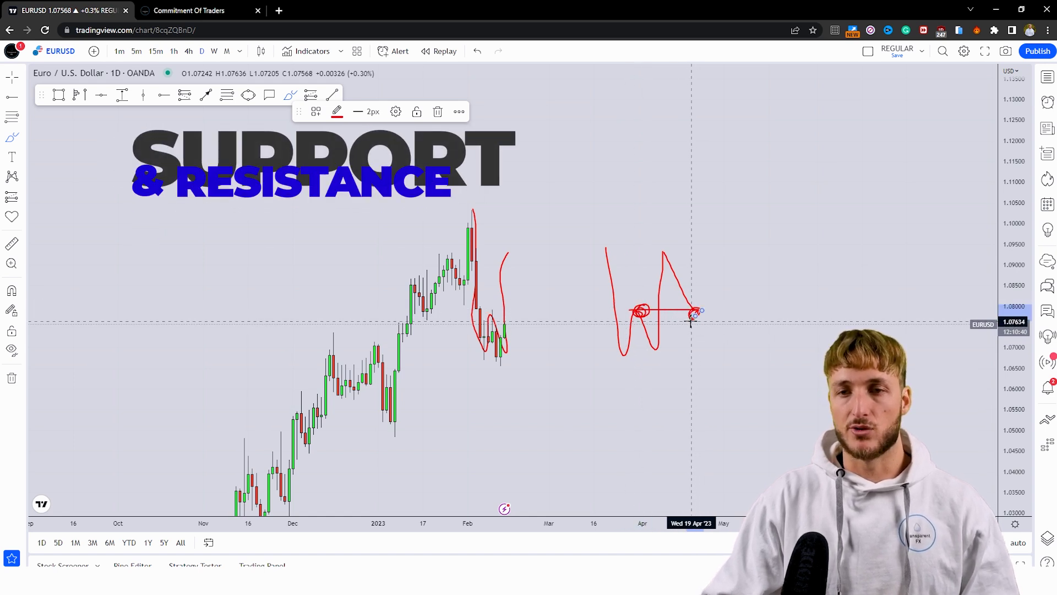
Undo the W sketches, brush a rise to about 1.095 then a drop, and undo it.
click(477, 51)
click(477, 51)
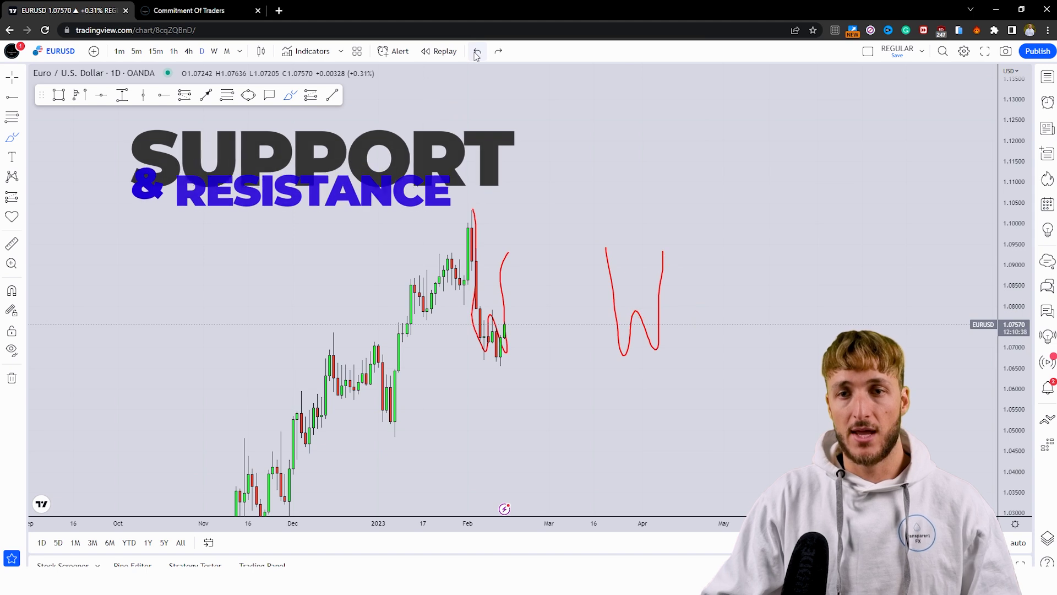
click(477, 51)
click(477, 51)
mouse_move(505, 326)
mouse_down()
mouse_move(510, 243)
mouse_move(545, 323)
mouse_up()
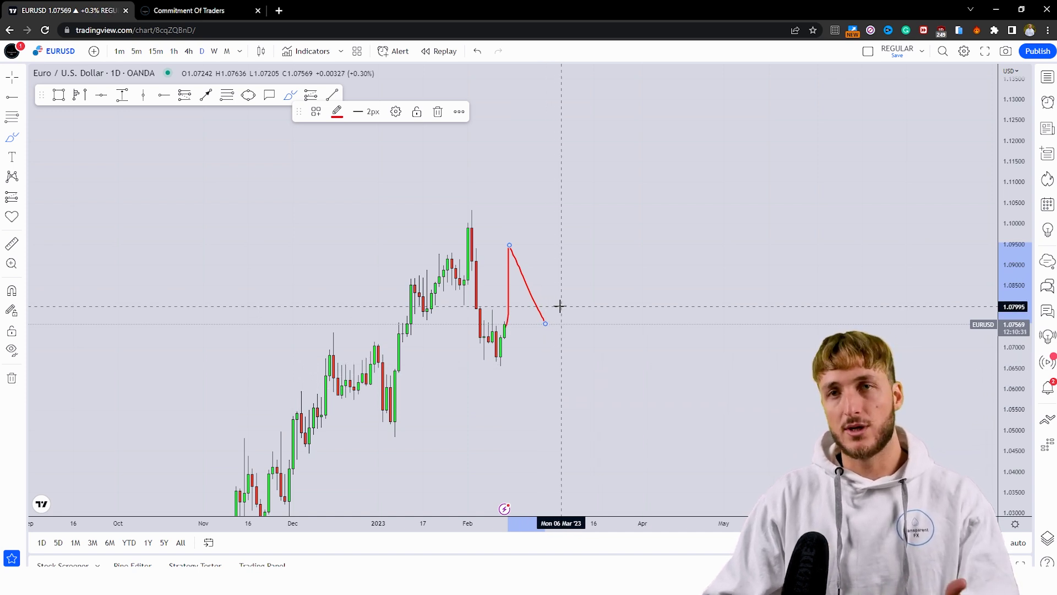
click(487, 55)
On the Commitment Of Traders page, change the currency dropdown from USD to EUR.
click(237, 10)
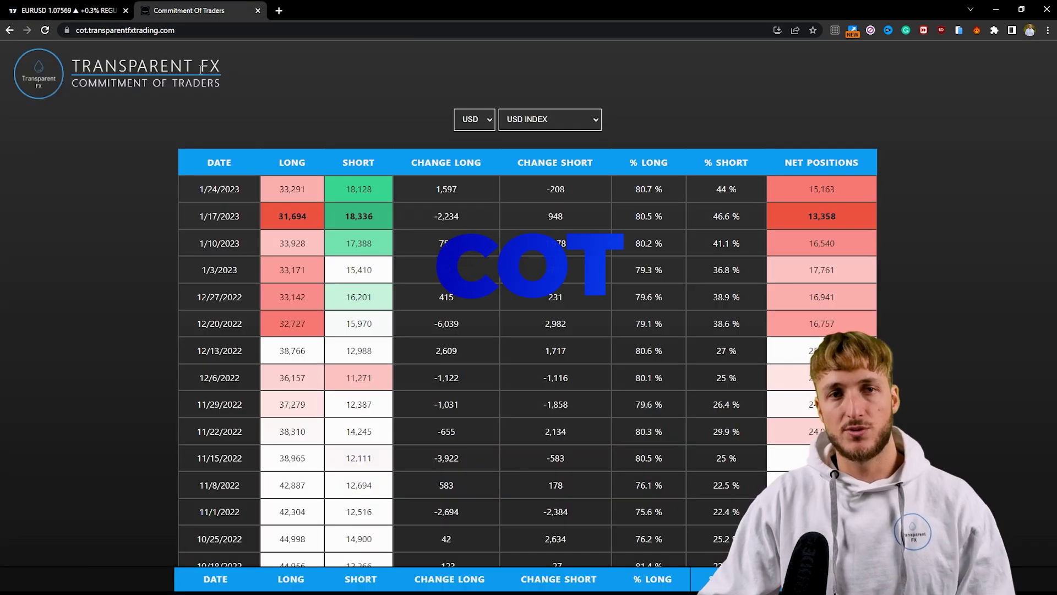
drag(220, 81, 77, 85)
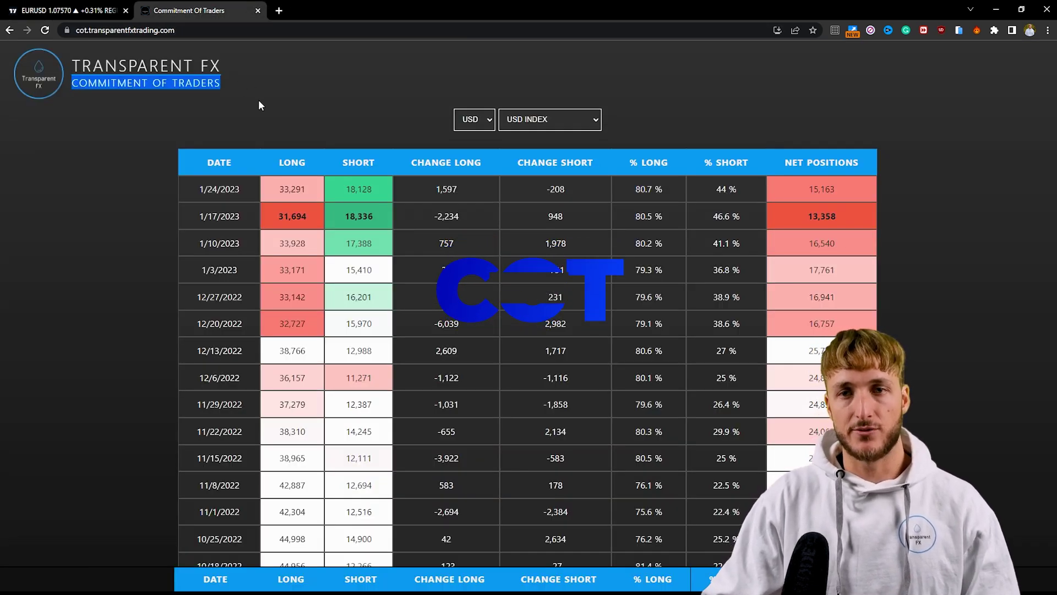
click(270, 79)
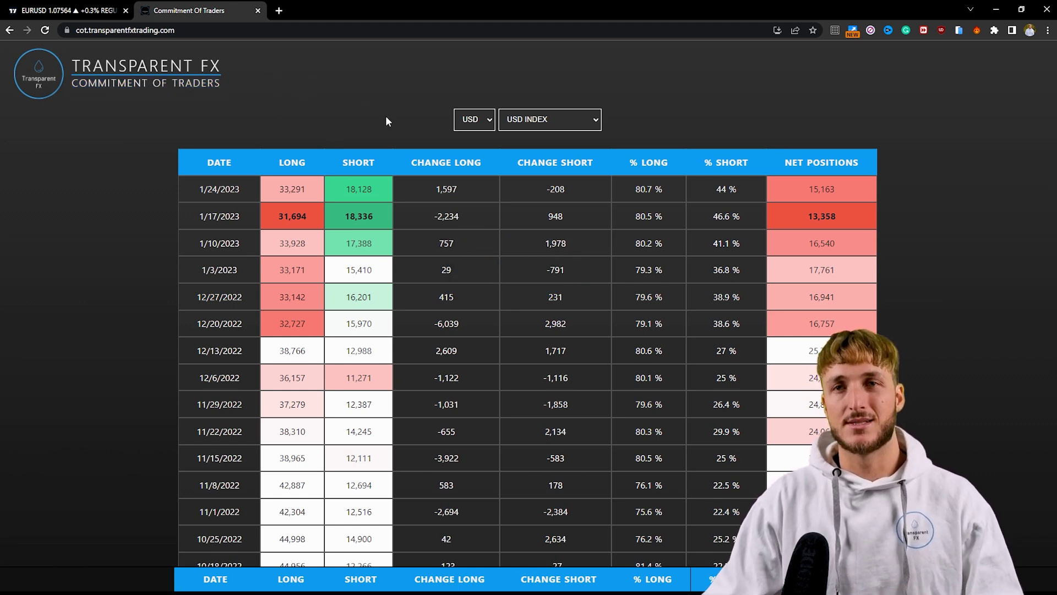
click(484, 121)
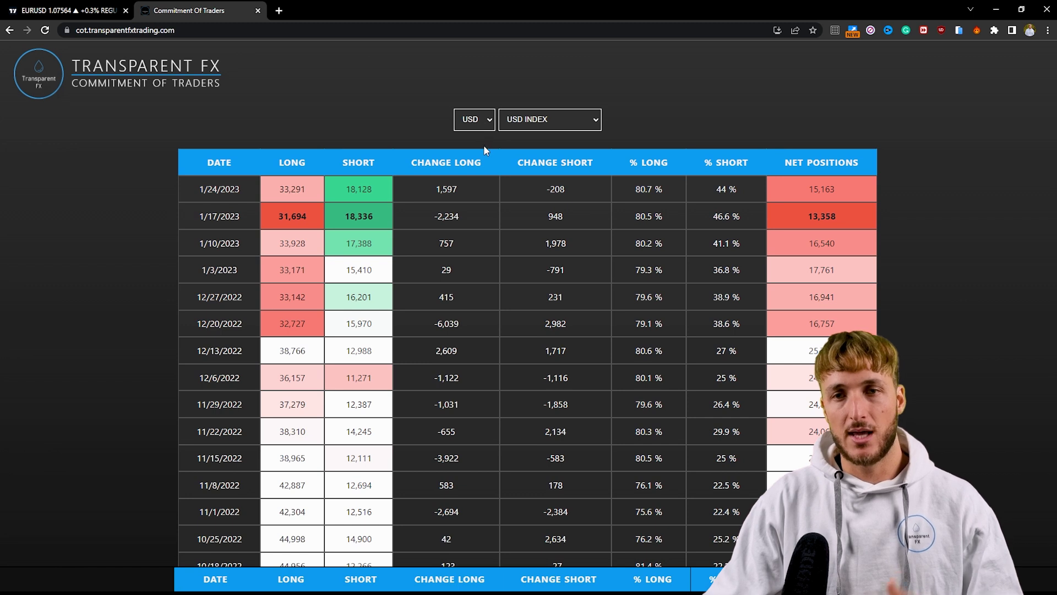
click(485, 152)
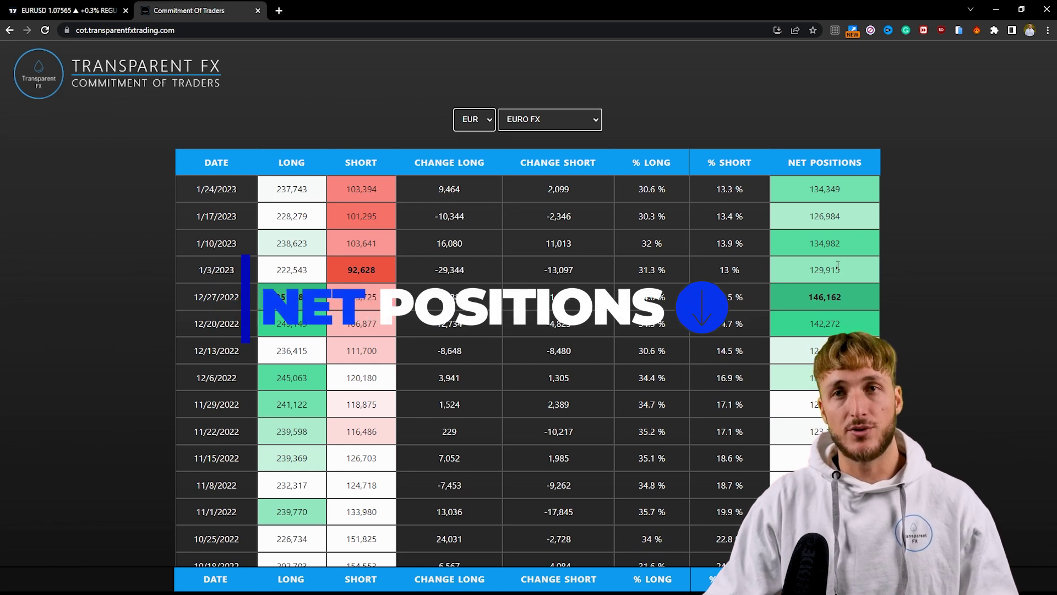
Highlight the latest Euro FX net 134,349, short 103,394 and long 237,743 against earlier weeks, then return to the chart.
drag(809, 298, 843, 301)
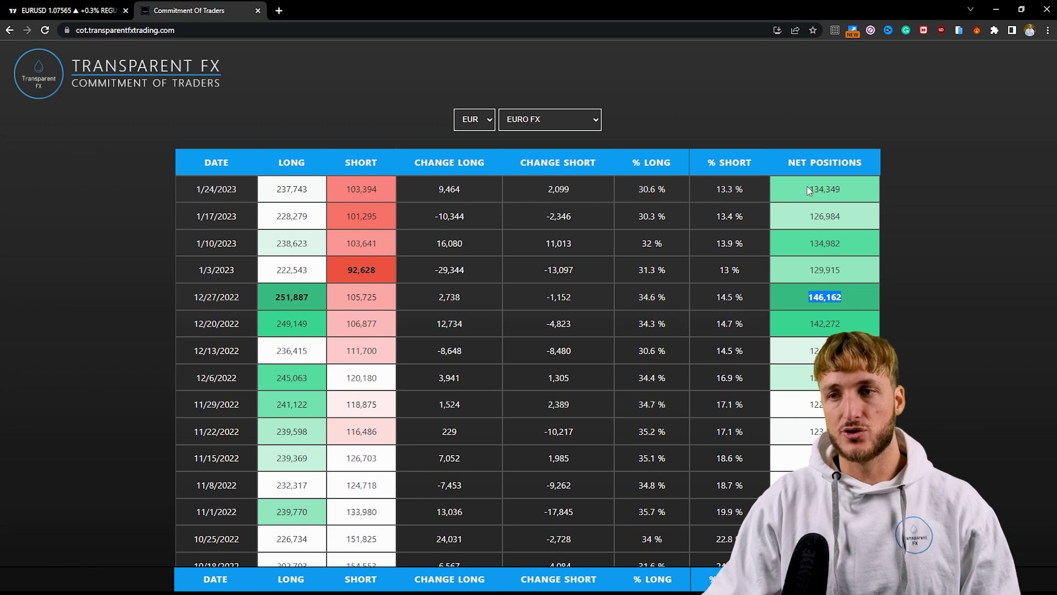
drag(809, 189, 836, 188)
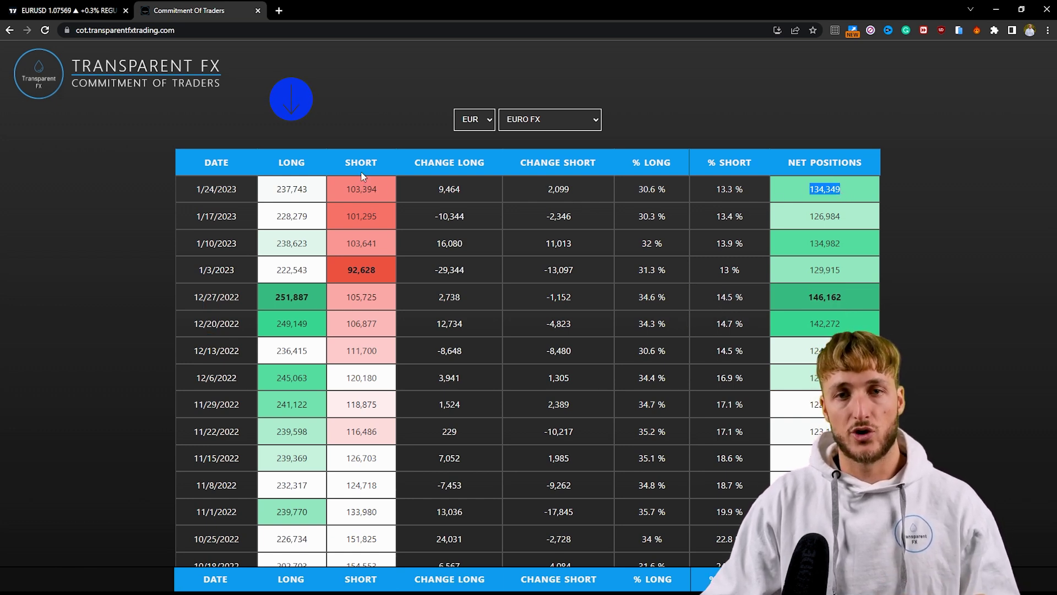
double_click(362, 270)
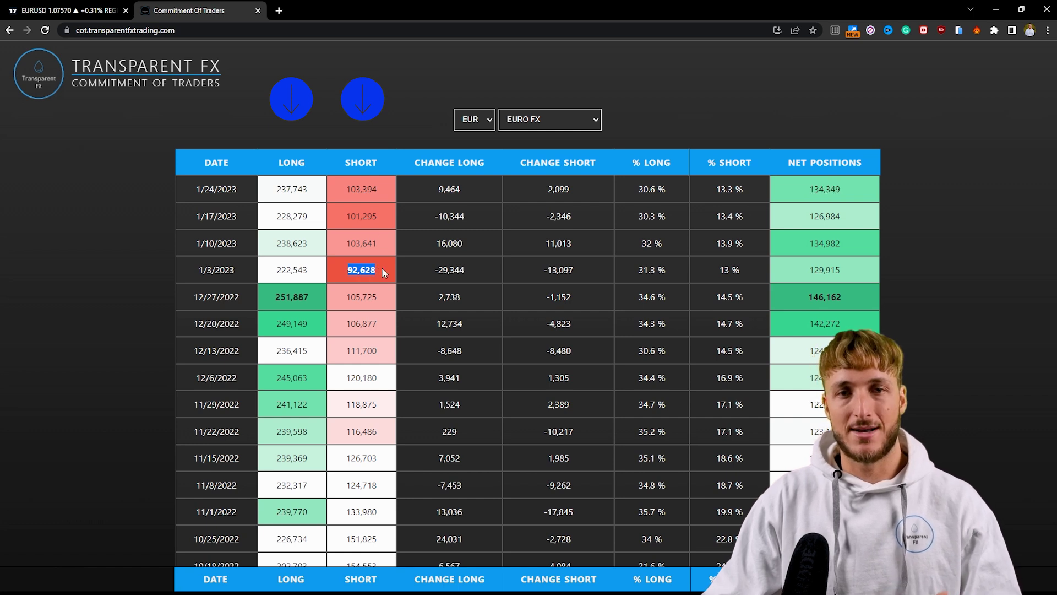
double_click(359, 190)
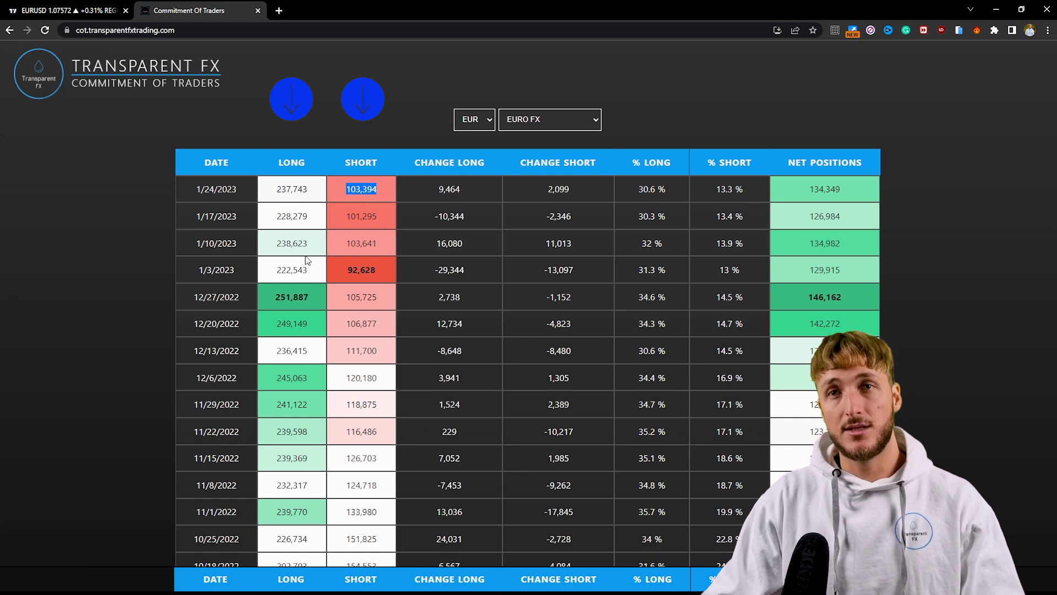
double_click(276, 297)
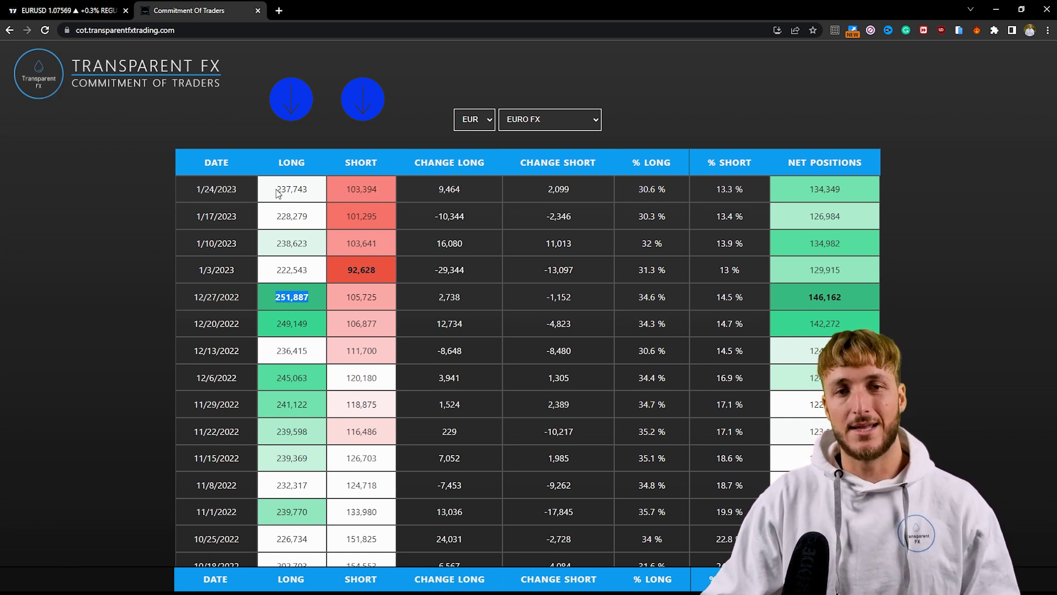
drag(276, 188, 308, 190)
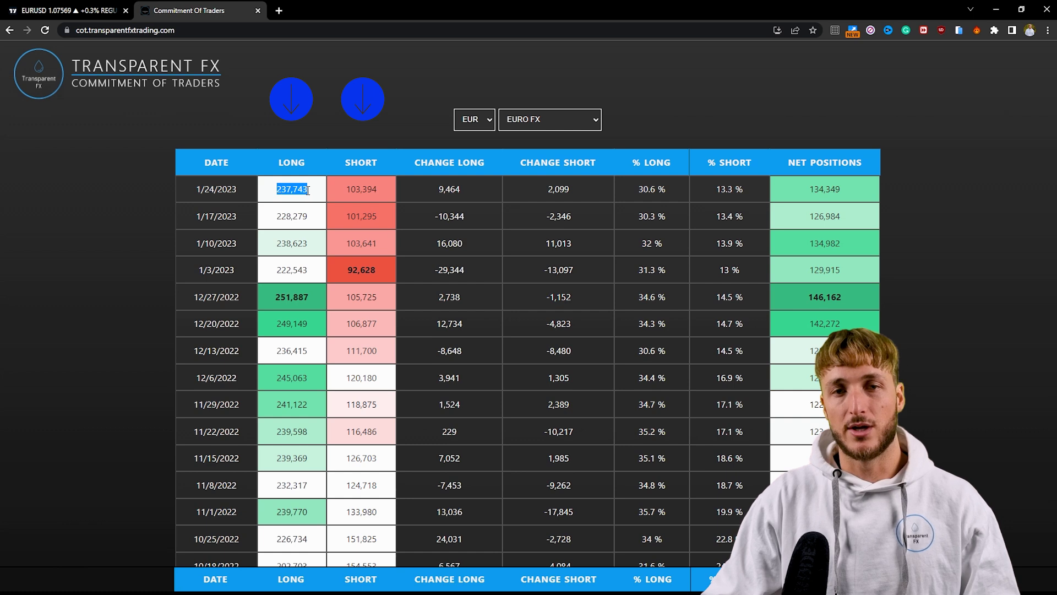
click(77, 10)
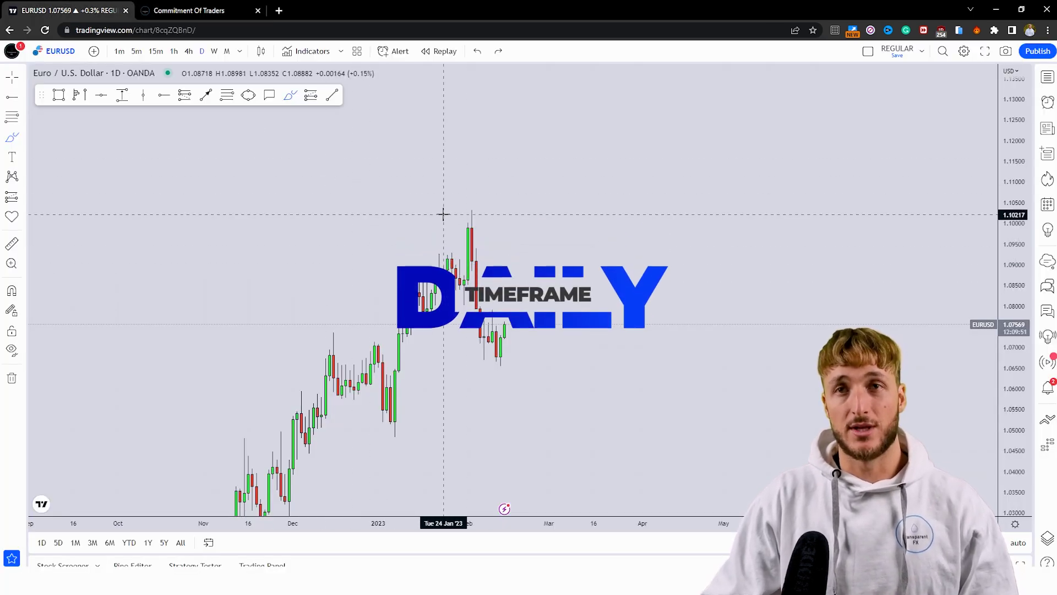
Sketch and delete a red rise from the last candle, then go back to the COT page.
mouse_move(504, 325)
mouse_down()
mouse_move(507, 260)
mouse_move(553, 320)
mouse_up()
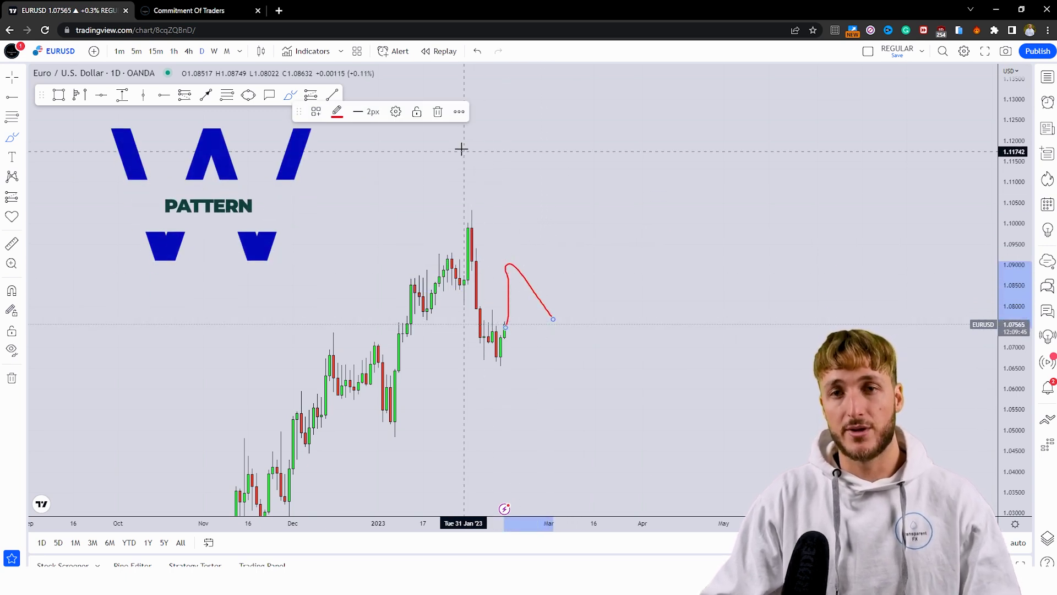
click(438, 112)
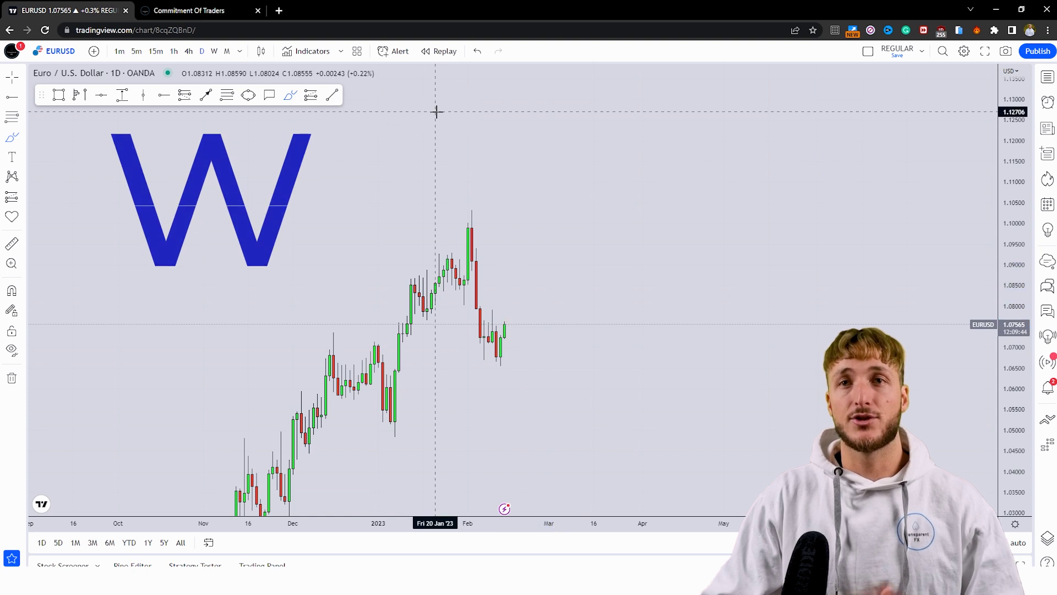
click(251, 6)
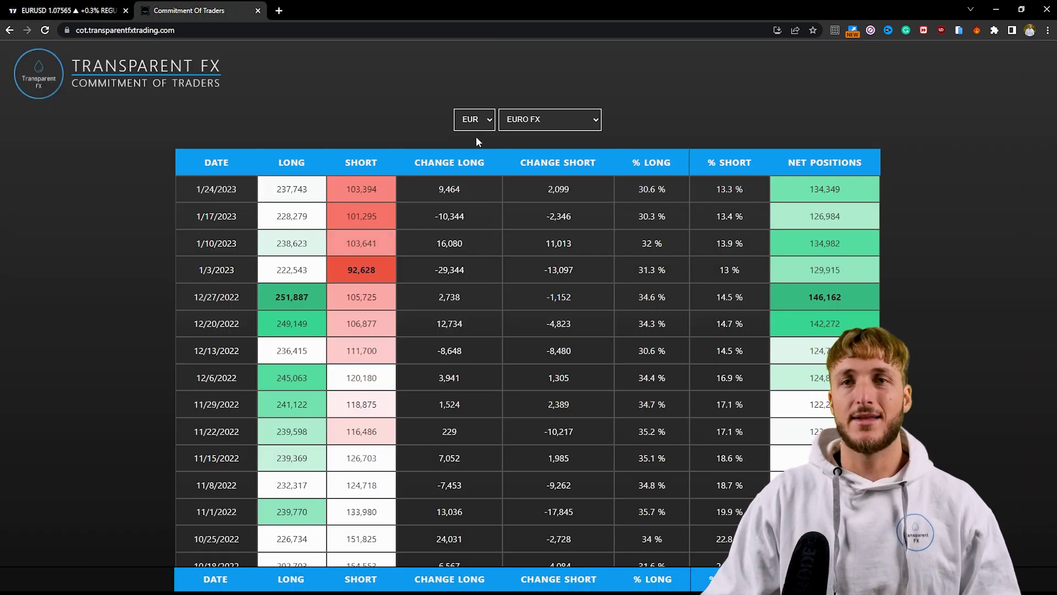
scroll(476, 138, up, 2)
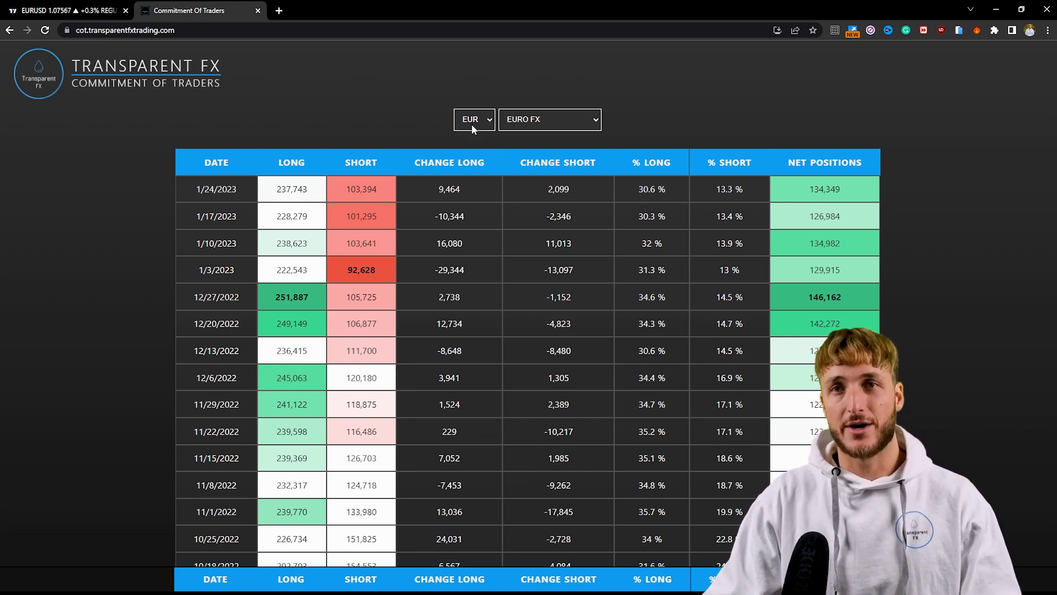
click(112, 7)
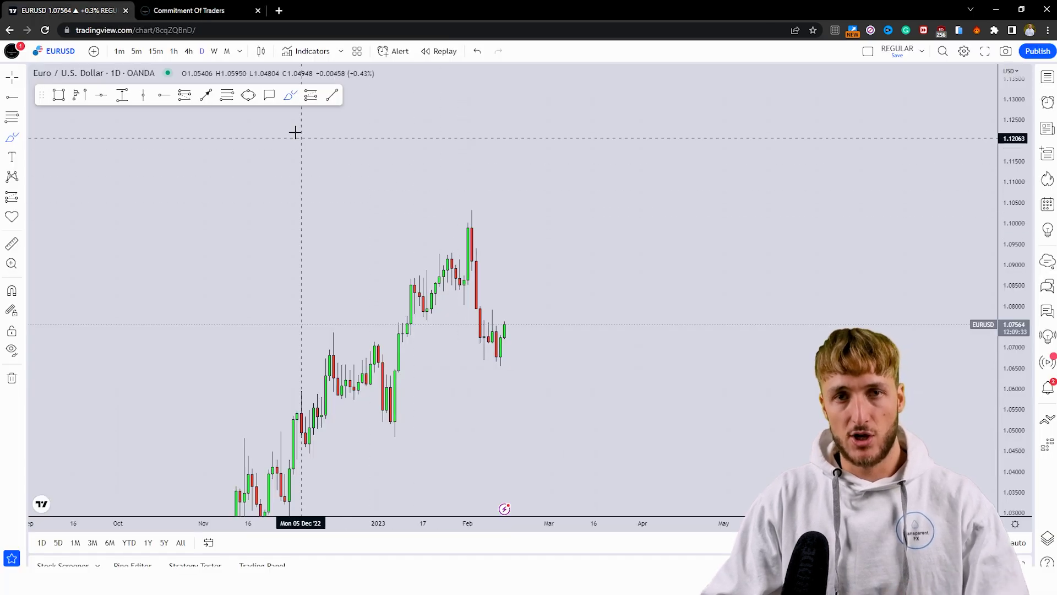
Draw trend-line arrows rising from the latest close to about 1.087 and dropping back down.
click(207, 97)
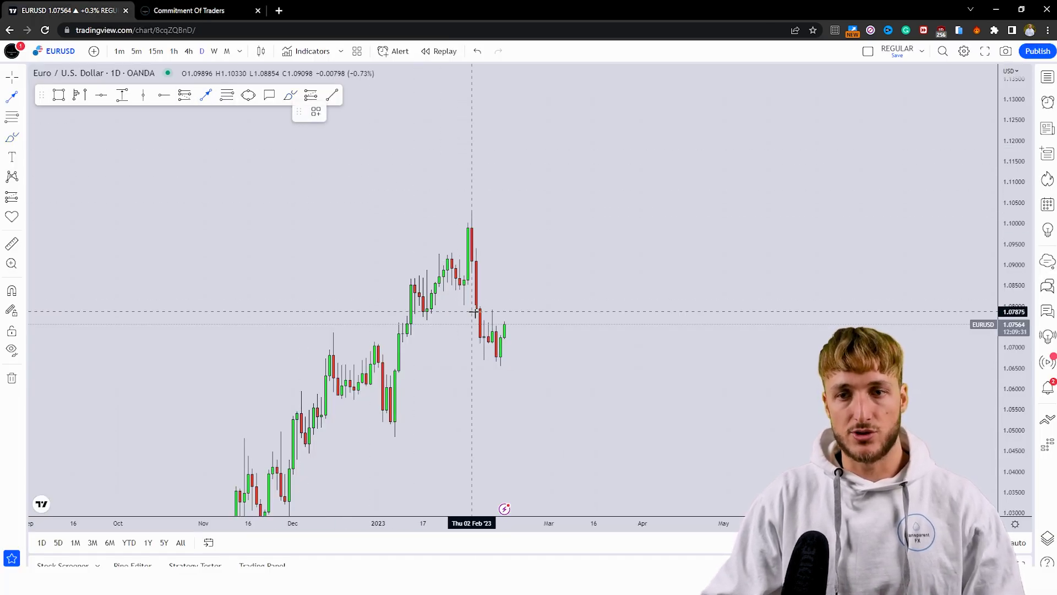
click(508, 314)
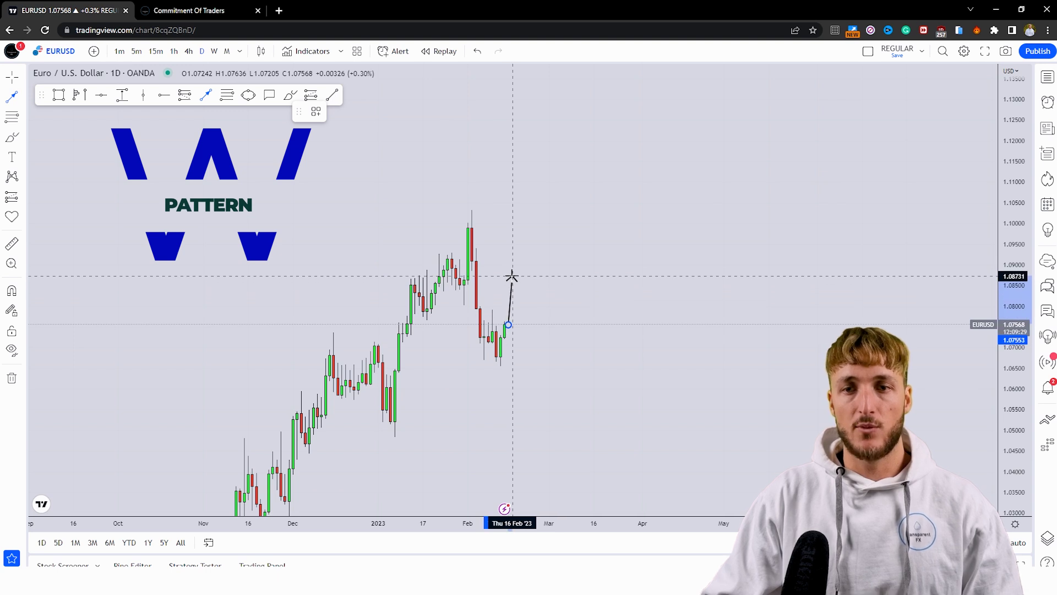
click(512, 277)
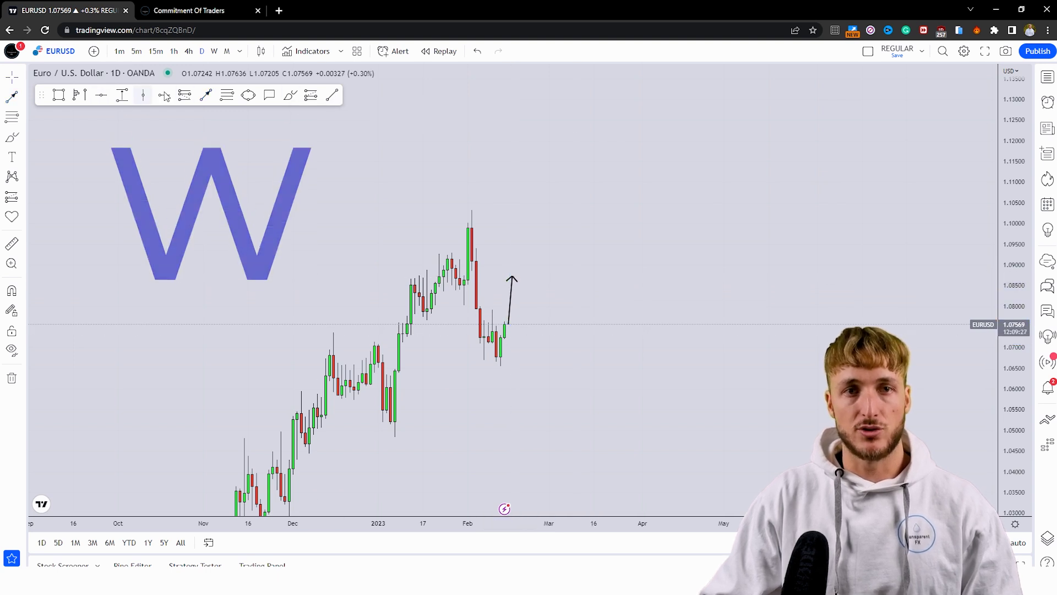
click(206, 95)
click(532, 273)
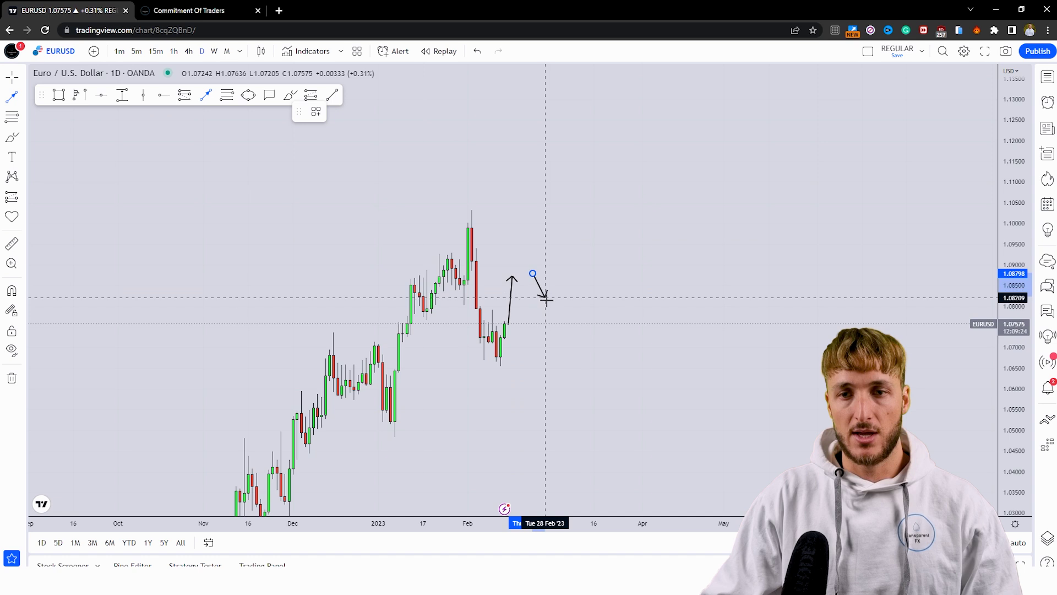
click(549, 315)
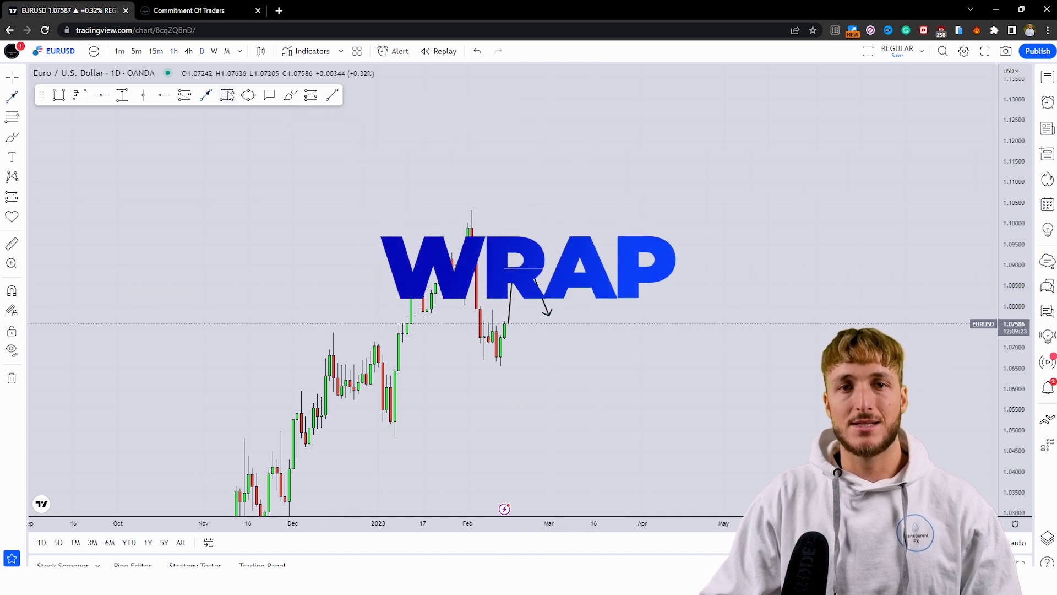
Circle the zone around the arrow tops with a yellow ellipse, then view the EUR COT table.
click(248, 95)
click(503, 249)
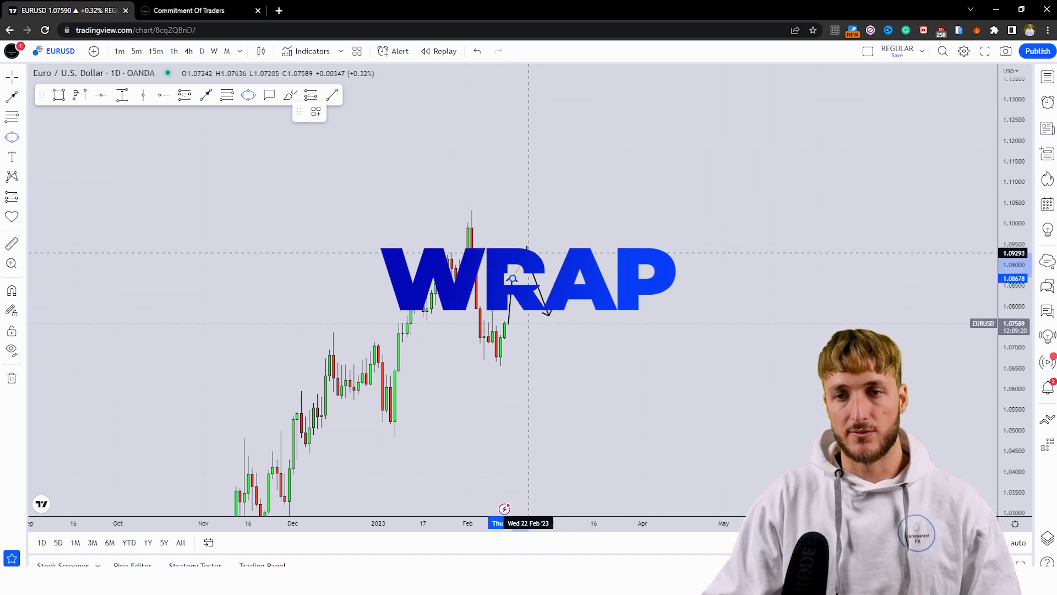
click(543, 276)
click(533, 247)
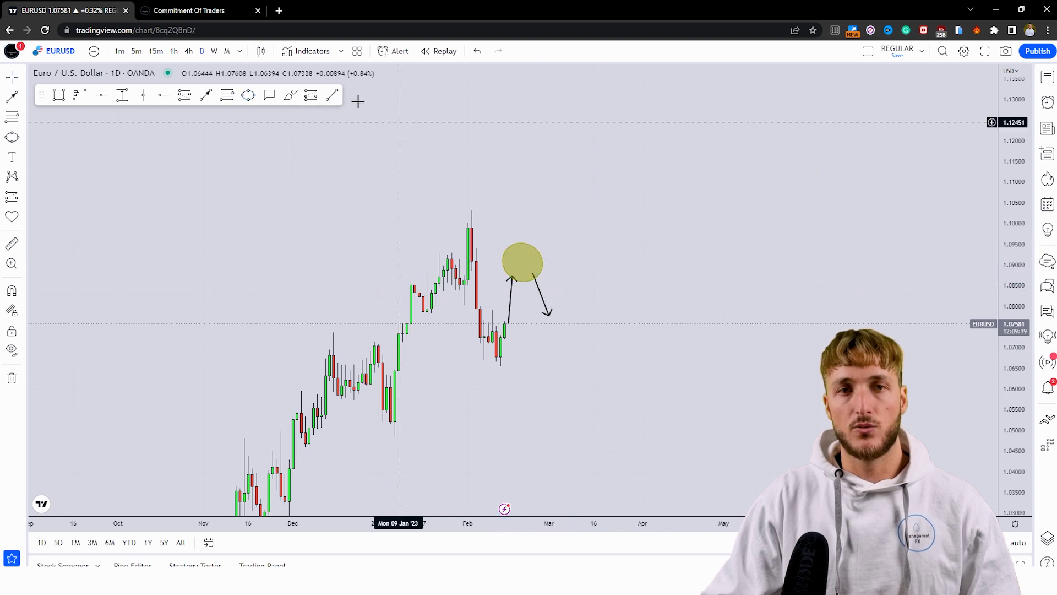
click(206, 16)
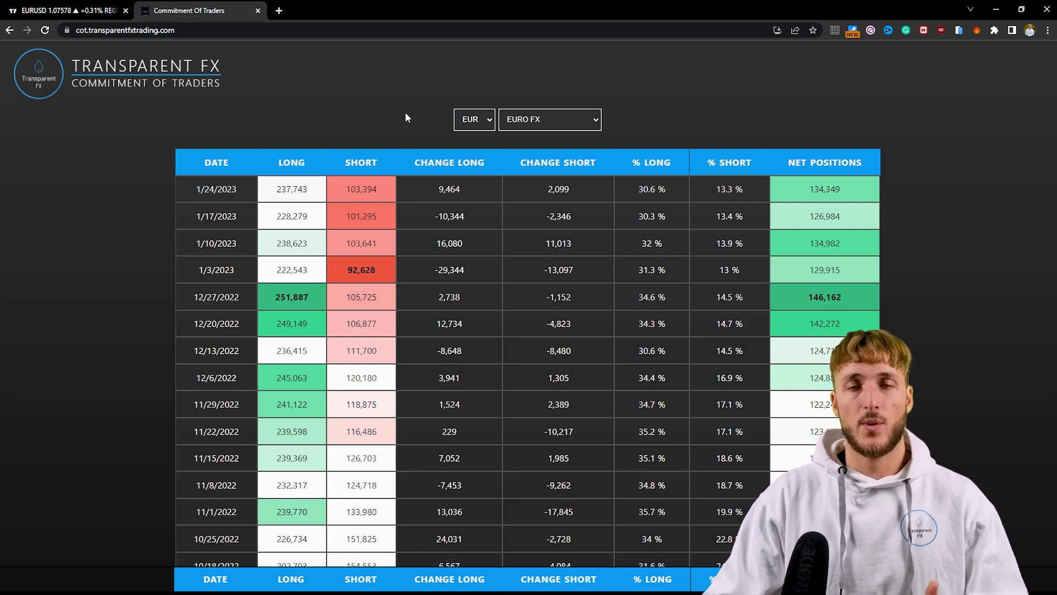
Back on the EURUSD chart, draw a red choppy path inside the yellow circle.
click(99, 11)
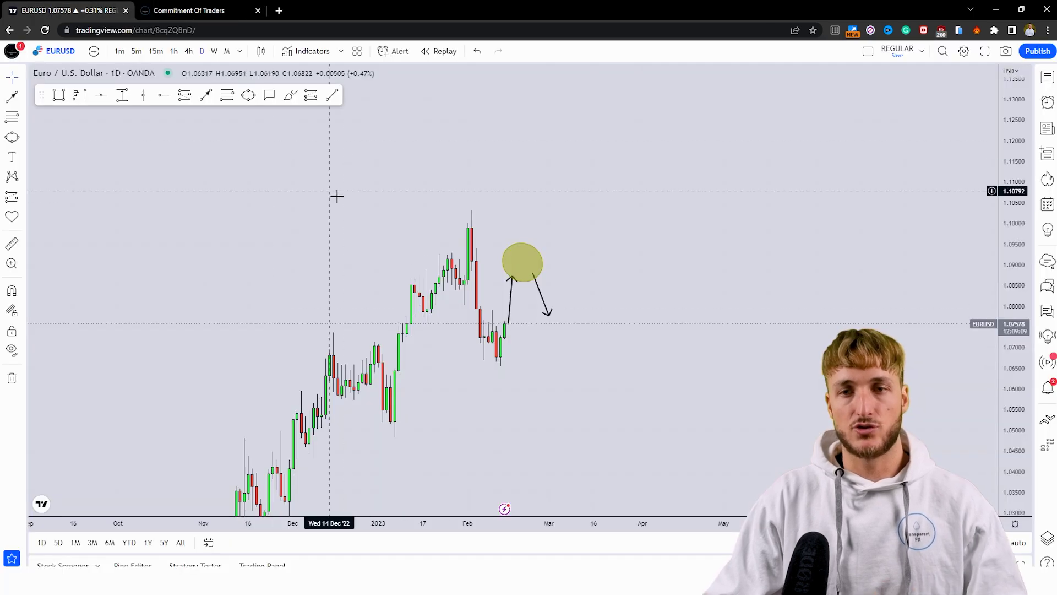
right_click(437, 225)
click(361, 180)
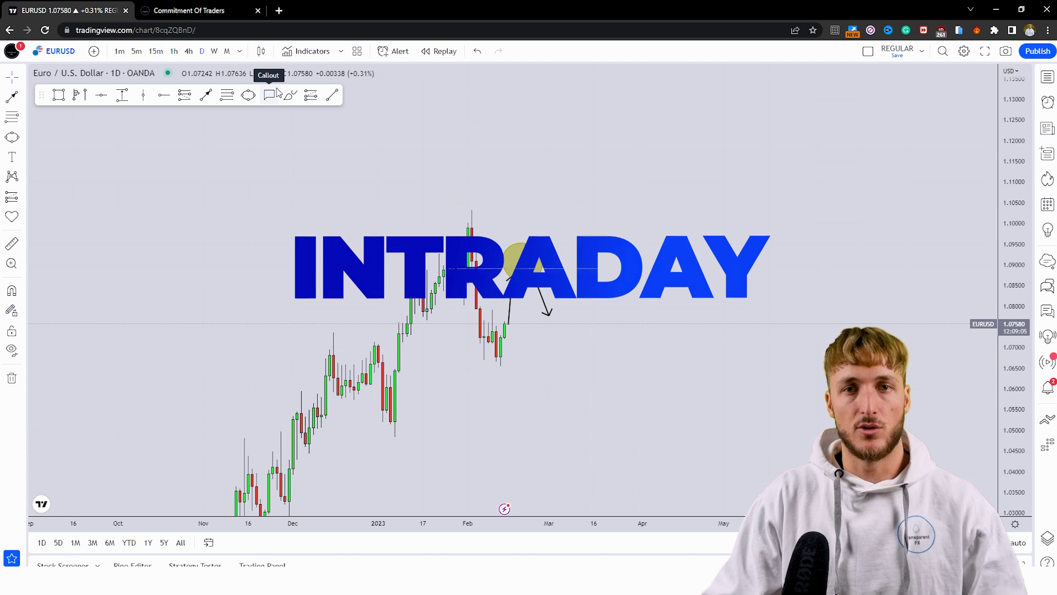
click(290, 94)
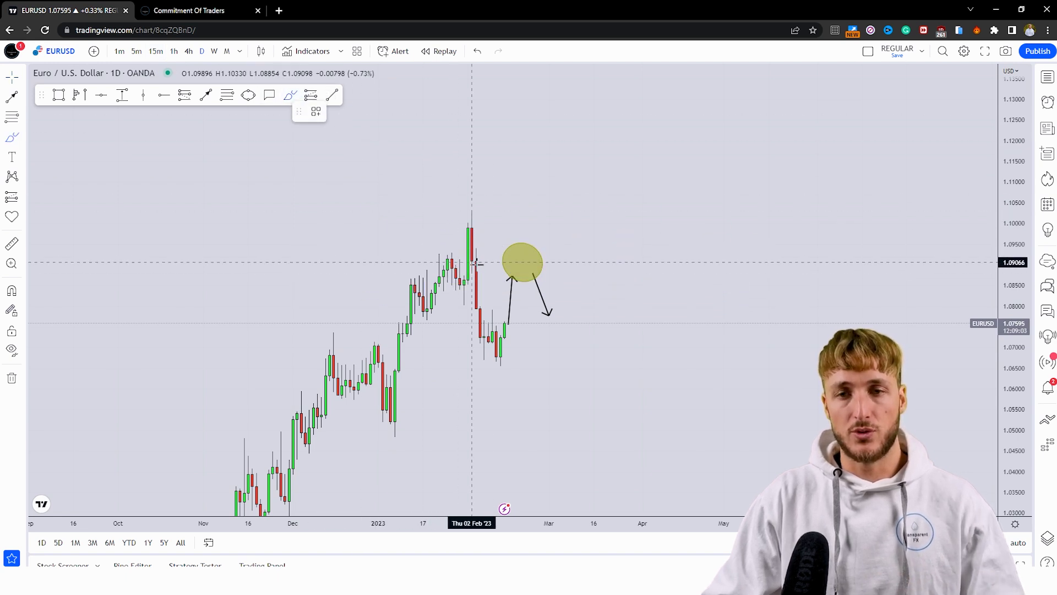
click(512, 267)
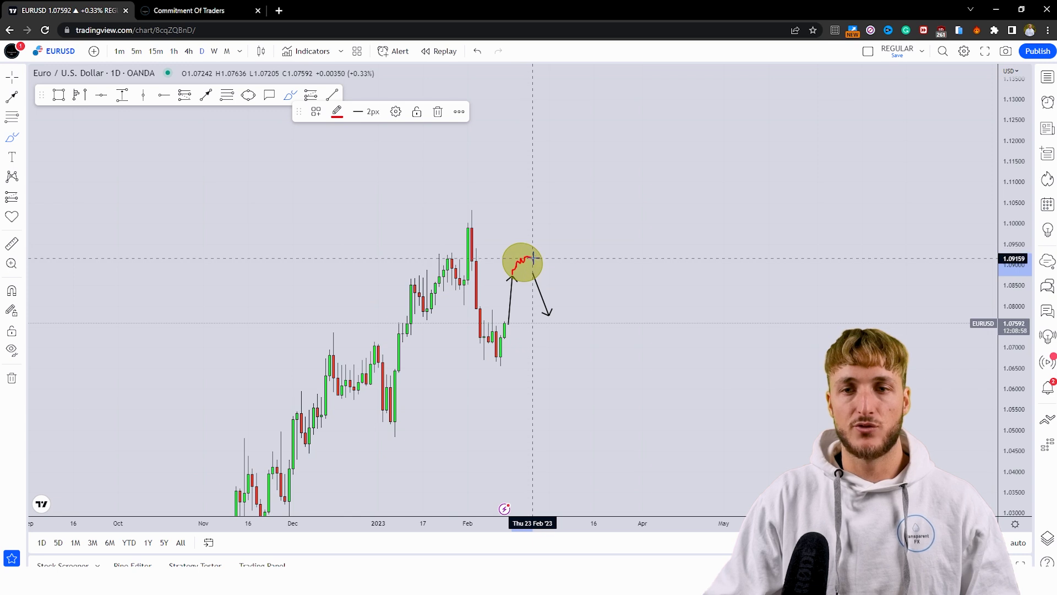
click(562, 283)
Move the falling arrow to the circle's edge and undo a stray red stroke from the February peak.
drag(539, 292, 548, 289)
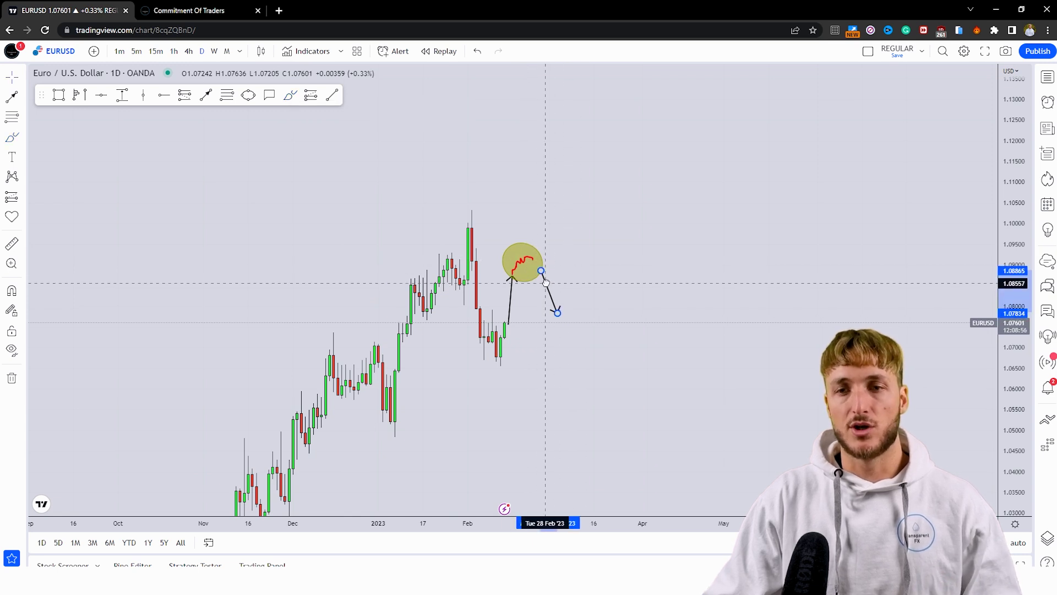
click(588, 283)
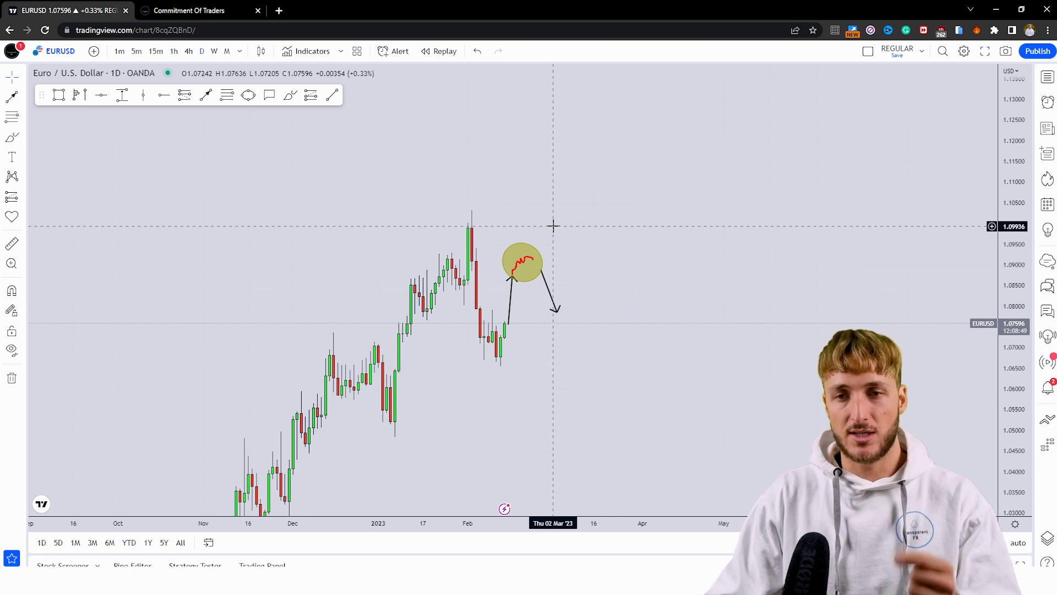
click(290, 94)
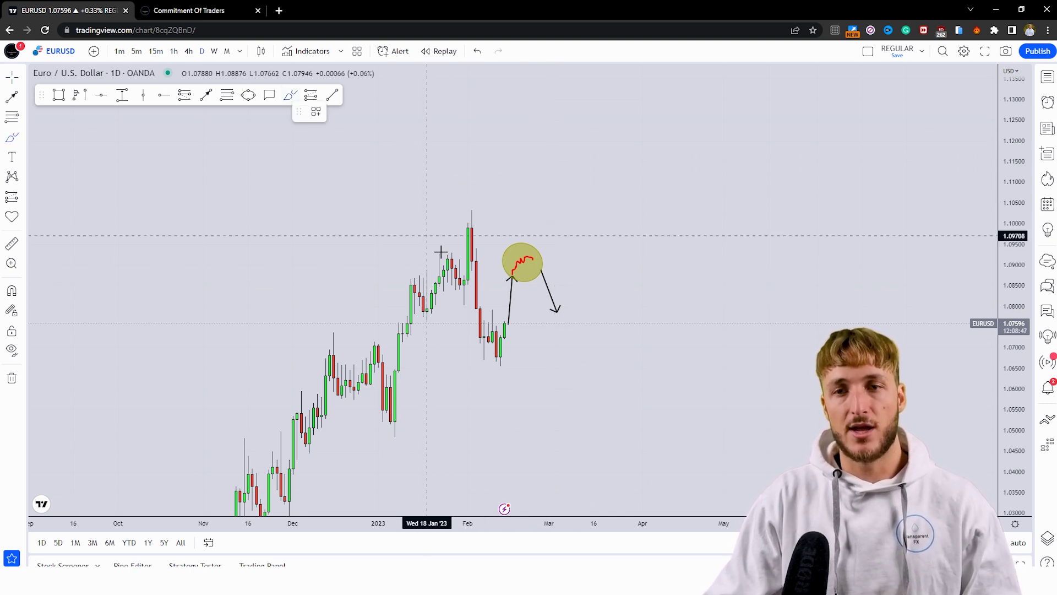
mouse_move(472, 220)
mouse_down()
mouse_move(490, 343)
mouse_move(506, 310)
mouse_move(566, 315)
mouse_up()
click(476, 51)
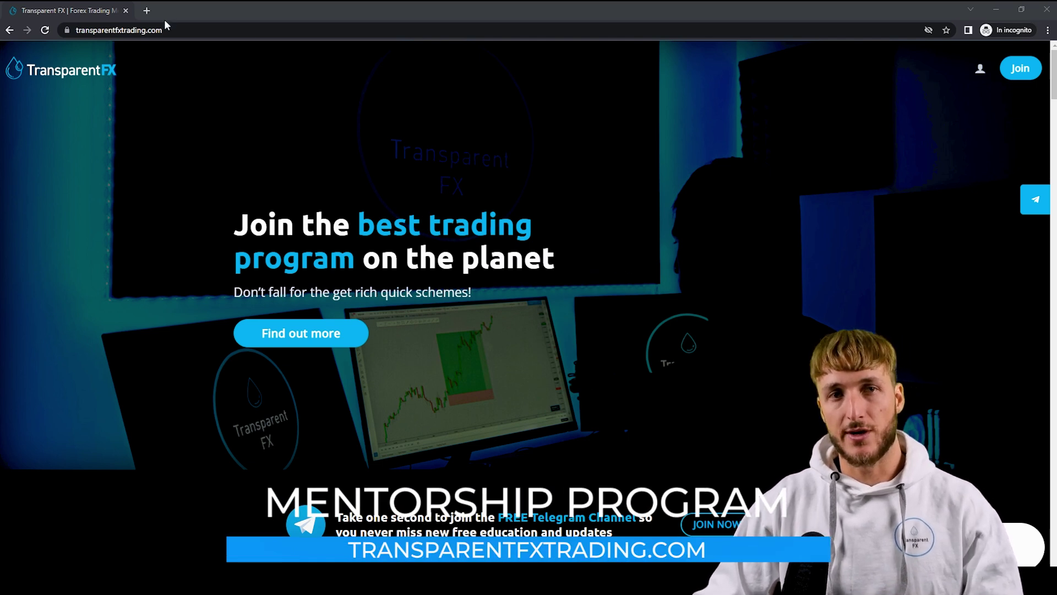
click(105, 30)
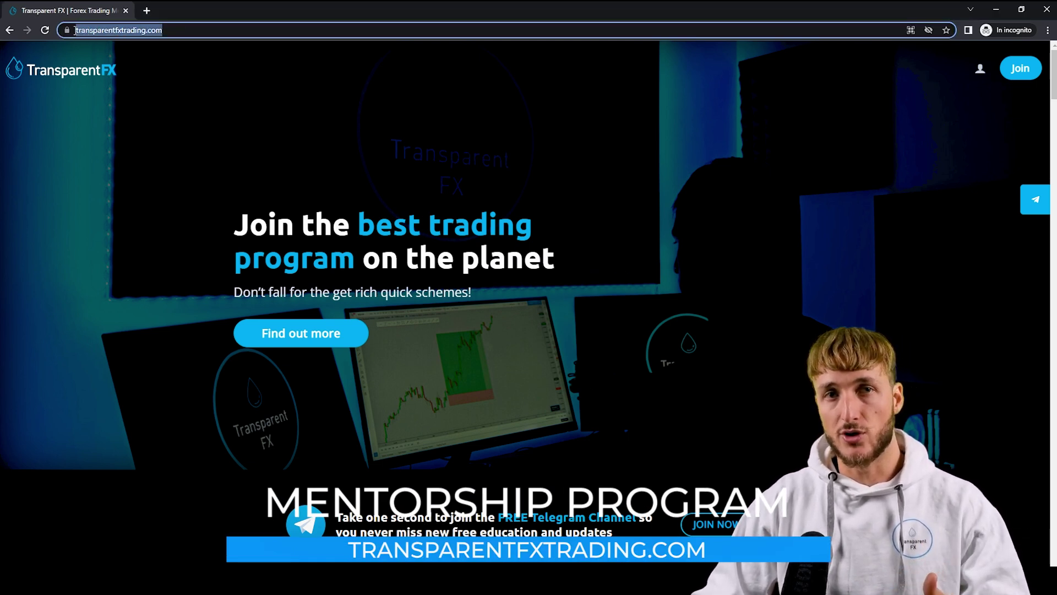
click(343, 127)
scroll(380, 291, down, 9)
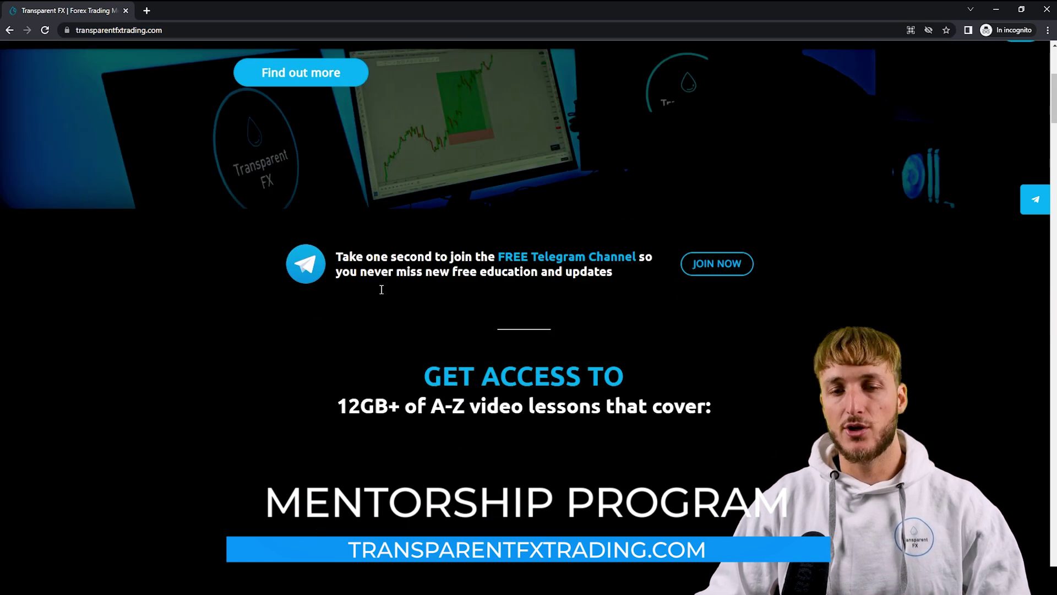
scroll(379, 292, down, 2)
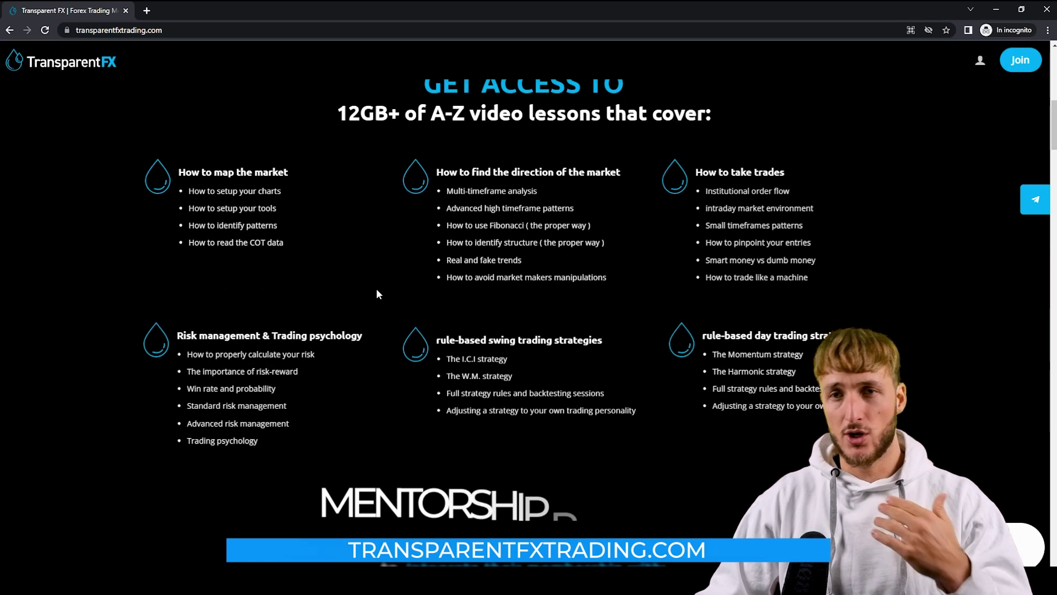
scroll(373, 294, up, 2)
scroll(362, 295, down, 11)
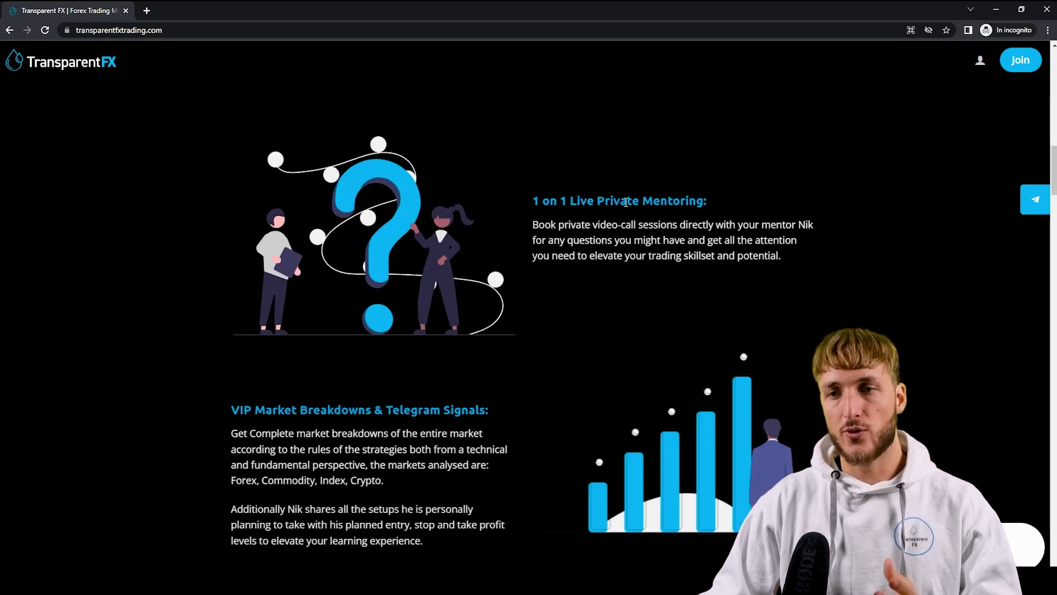
scroll(622, 205, down, 1)
scroll(622, 206, down, 3)
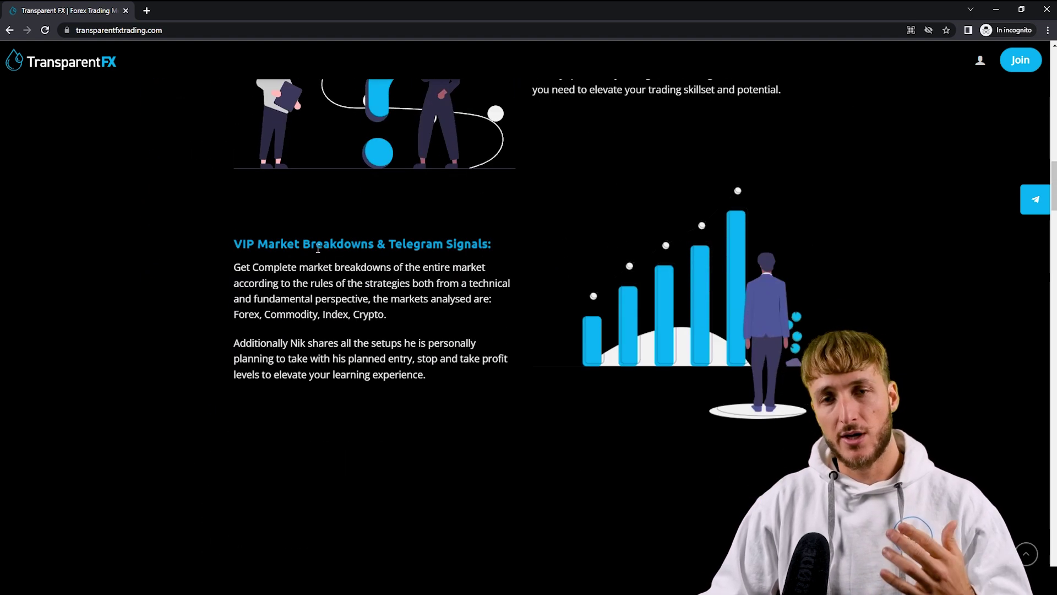
scroll(439, 260, down, 5)
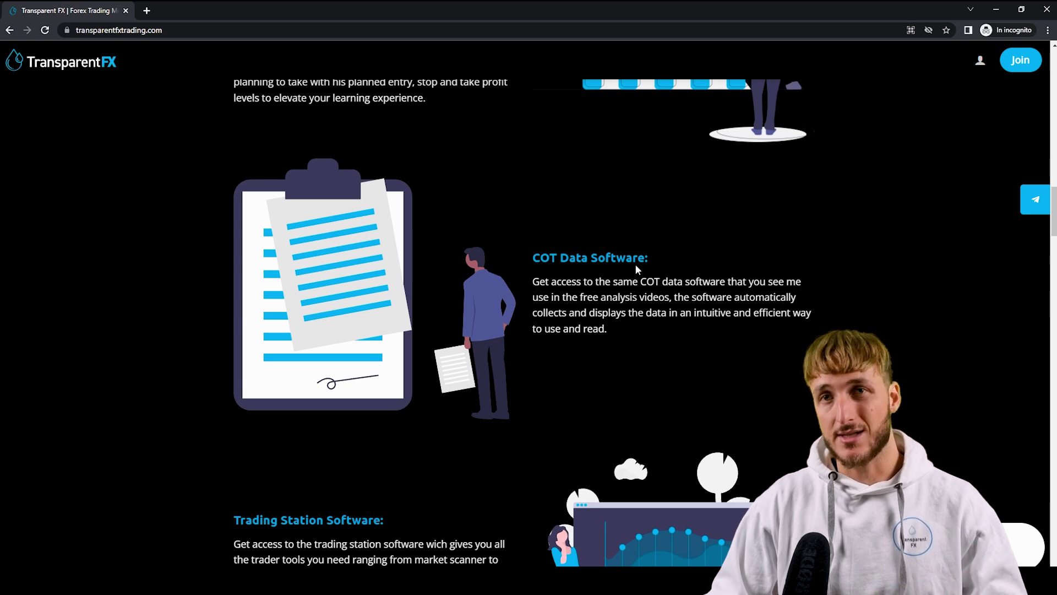
scroll(635, 263, down, 3)
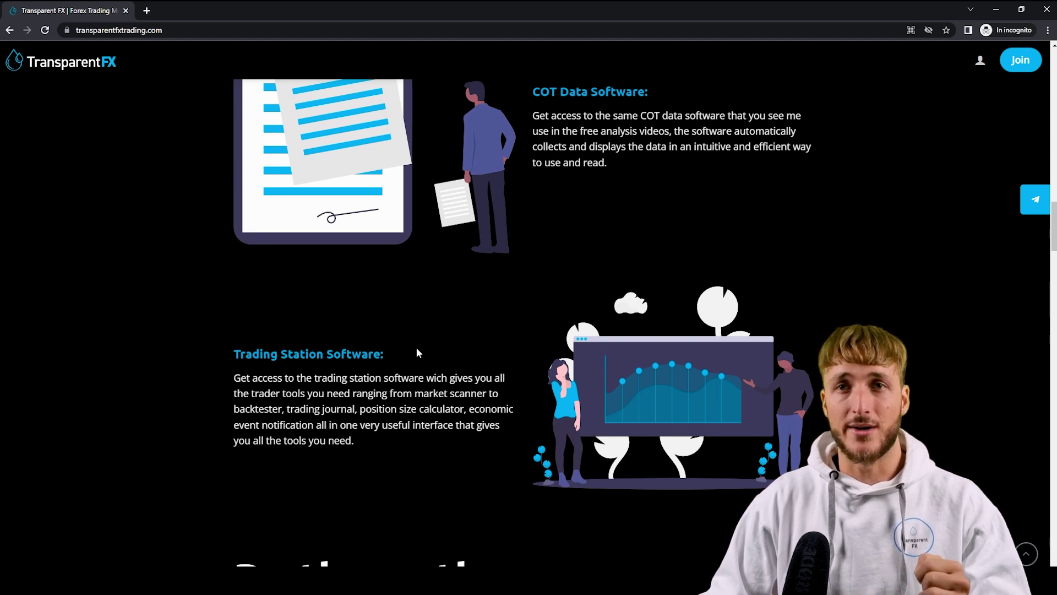
scroll(417, 348, down, 6)
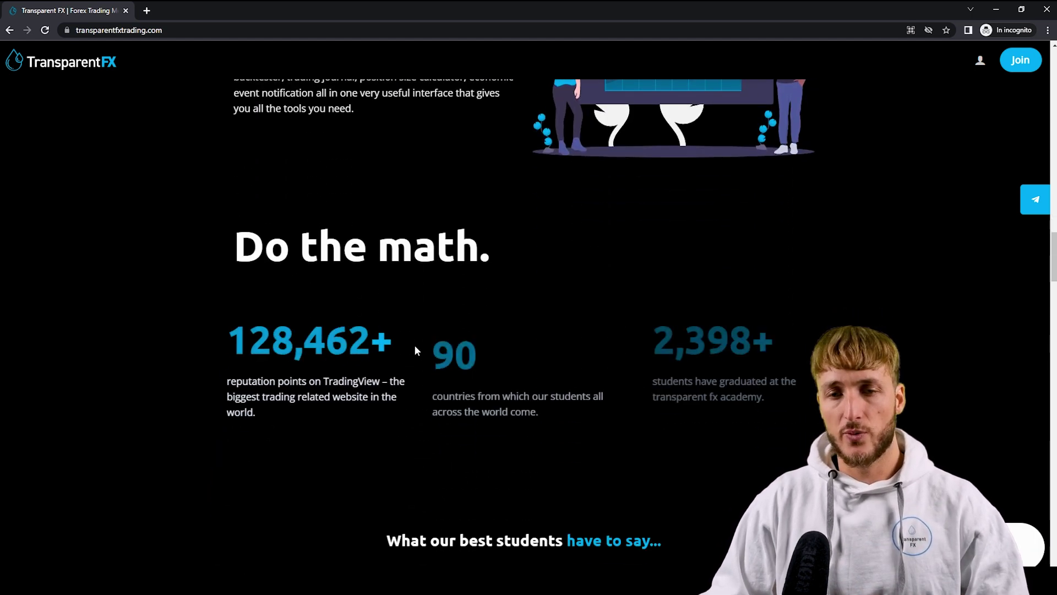
scroll(338, 444, down, 2)
scroll(583, 361, down, 2)
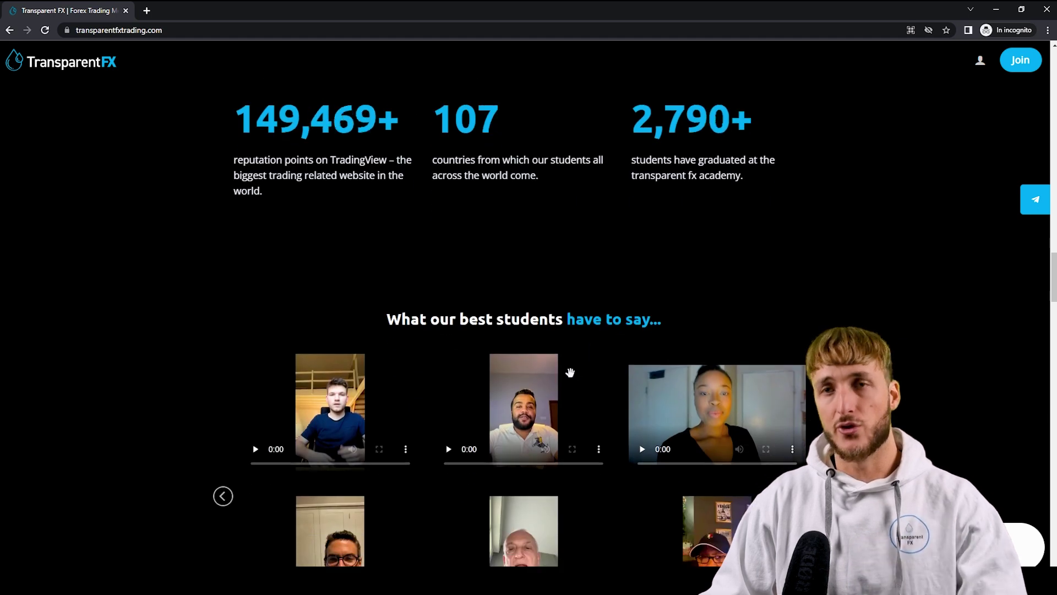
scroll(566, 369, up, 6)
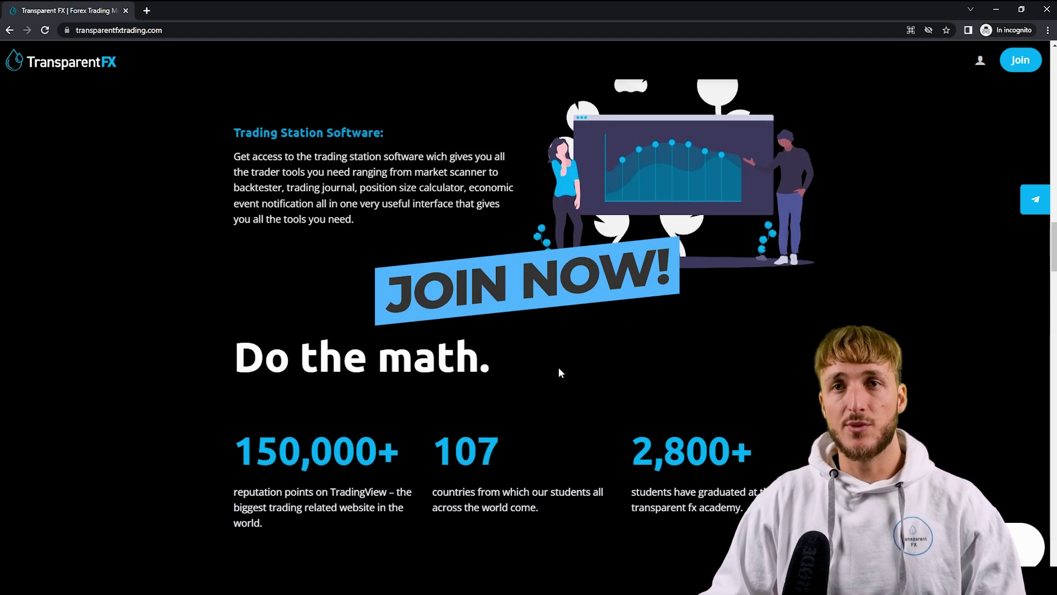
scroll(558, 366, up, 14)
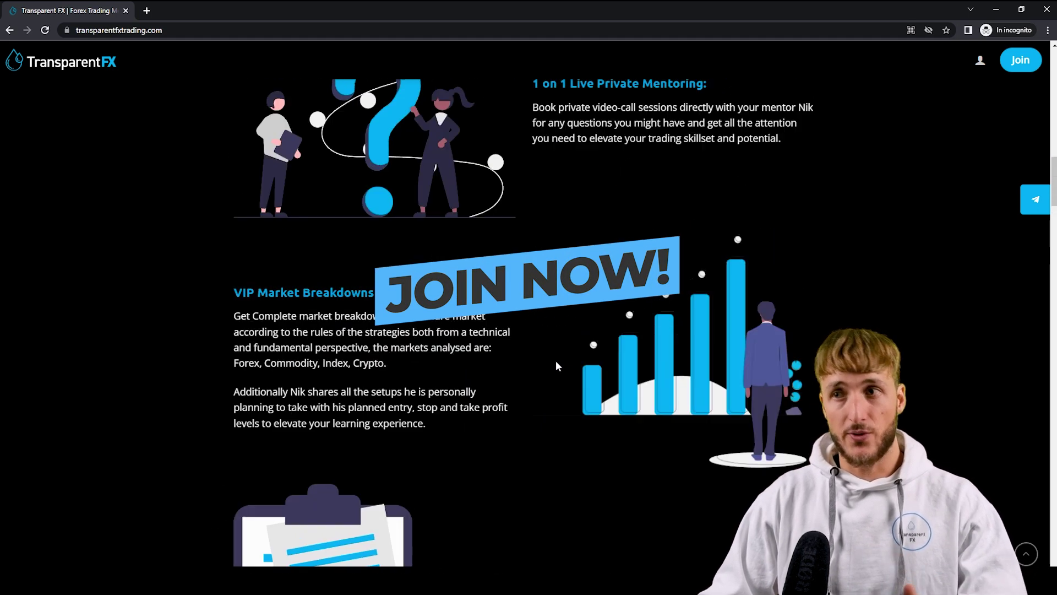
scroll(556, 366, up, 14)
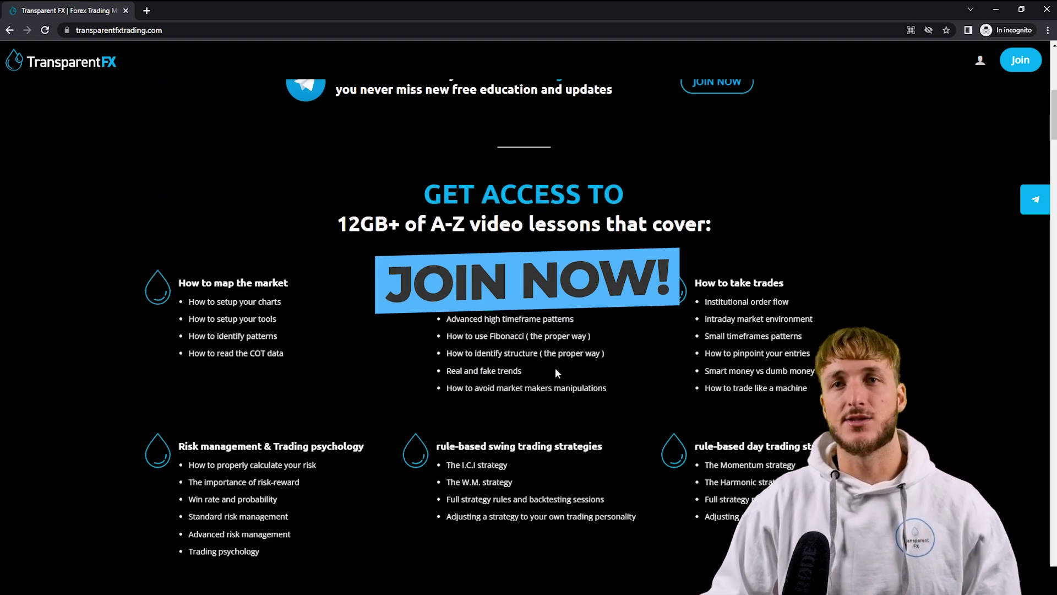
scroll(556, 366, up, 8)
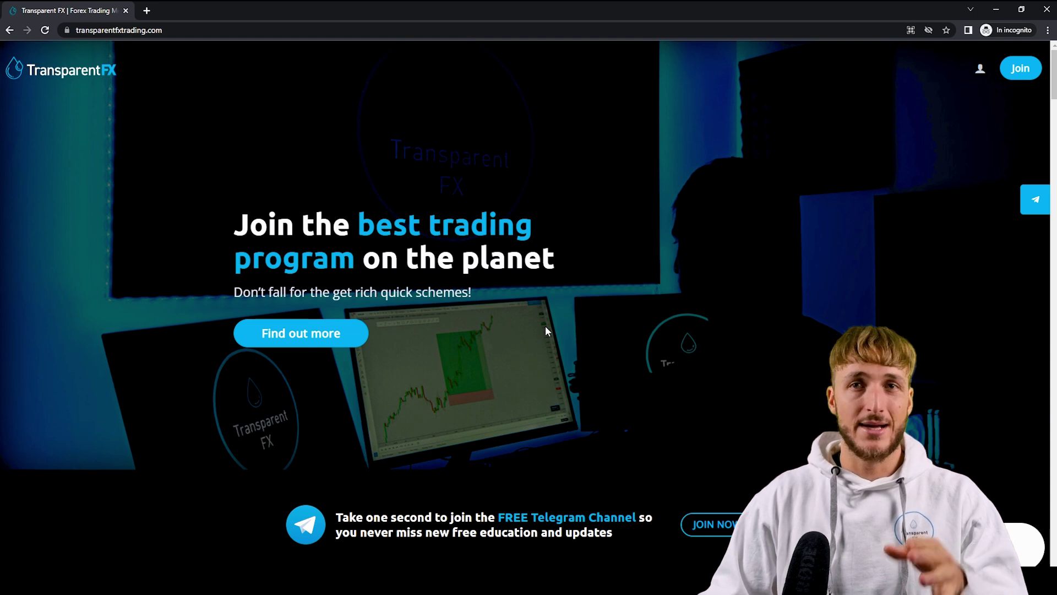
click(184, 31)
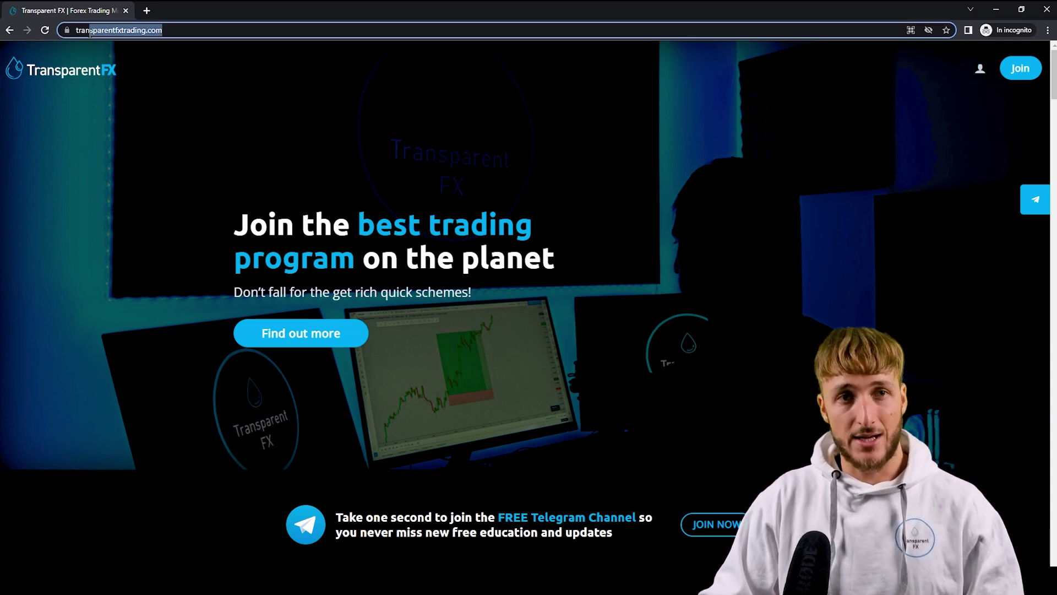